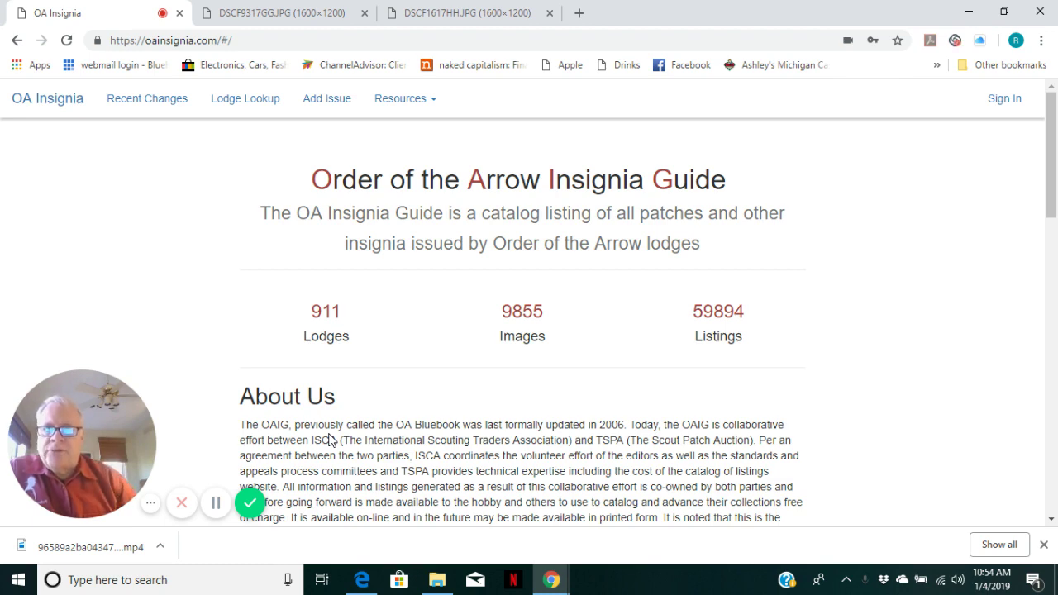
View the Narraticong and Tutelo League 161 patch photos and return to the OA Insignia home page.
click(266, 21)
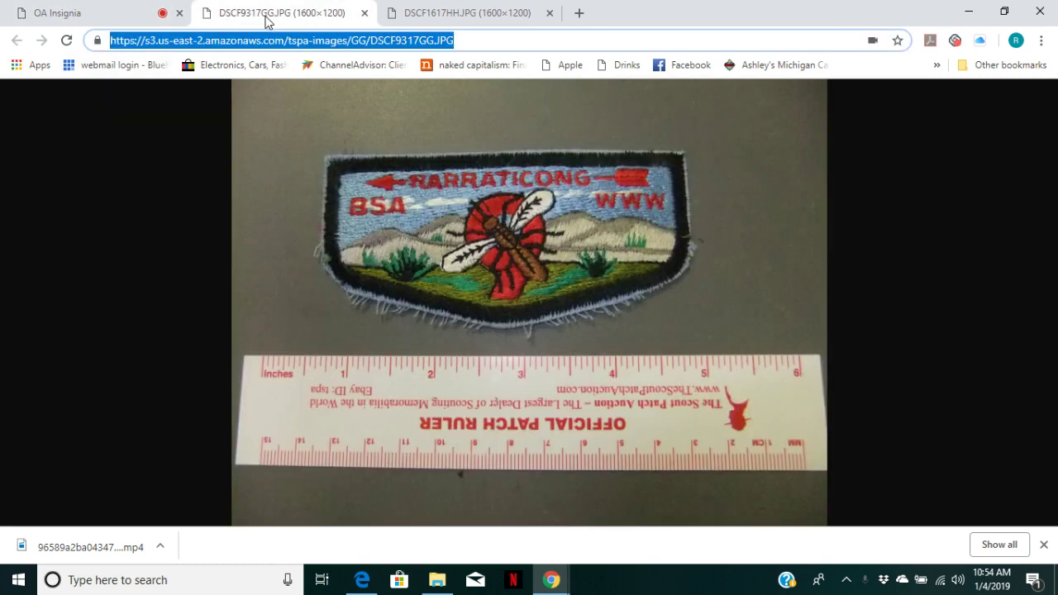
click(429, 12)
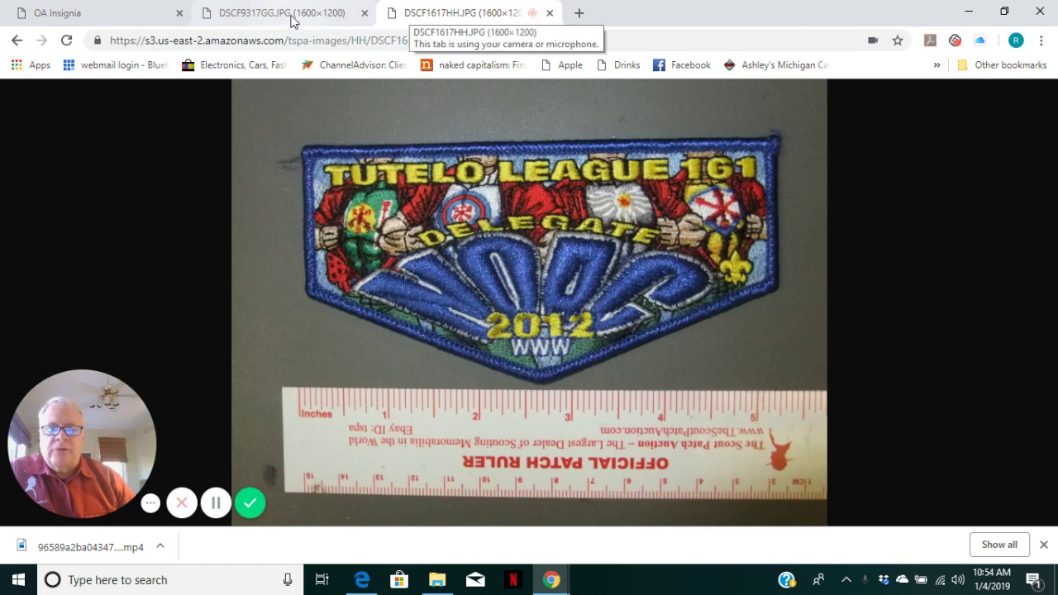
click(258, 14)
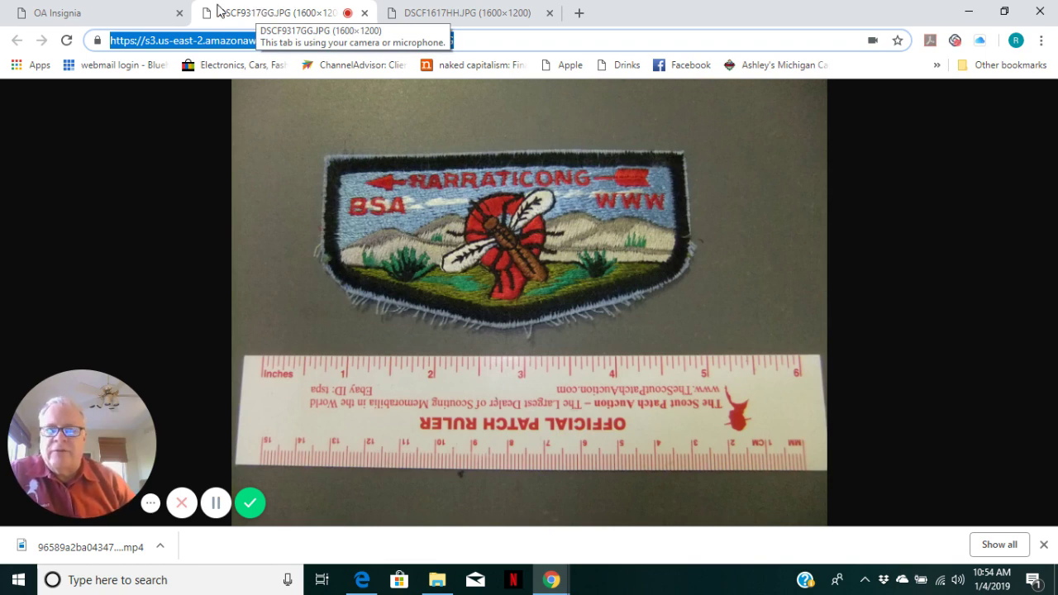
click(99, 20)
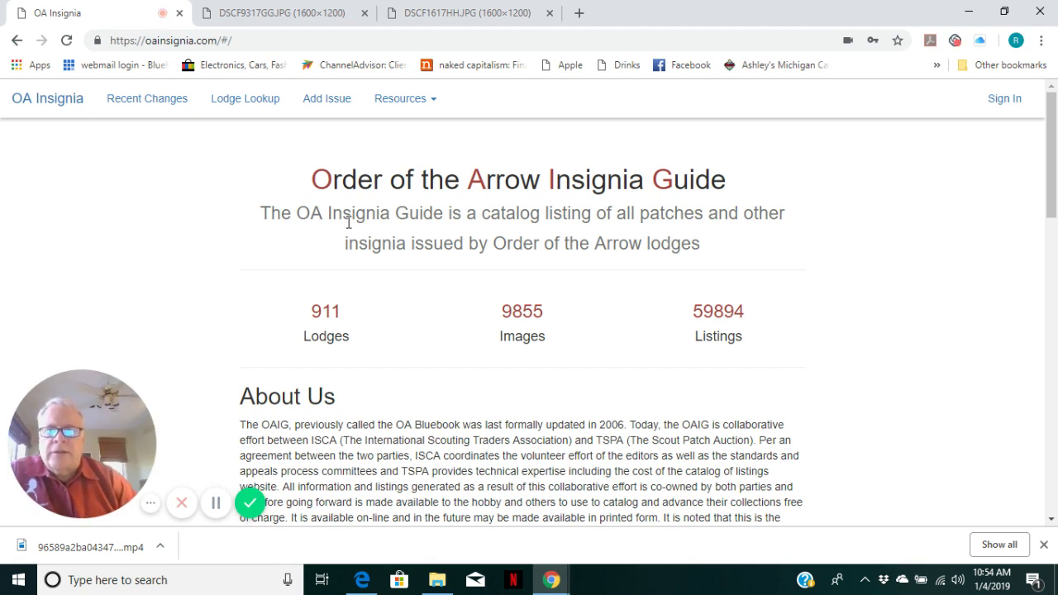
Sign in to the OA Insignia site with the saved account credentials.
double_click(235, 40)
click(254, 46)
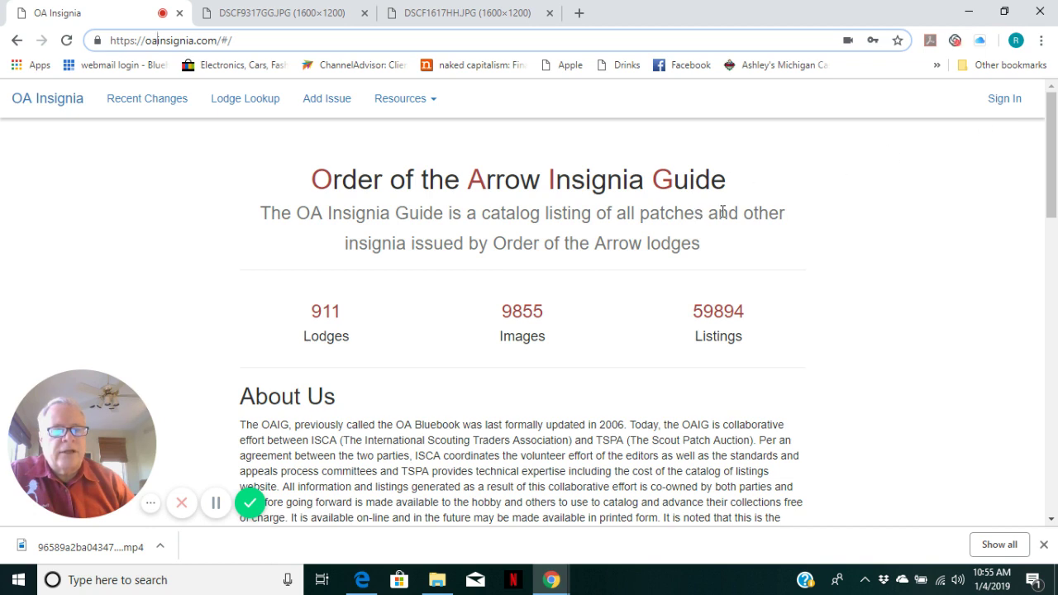
click(995, 103)
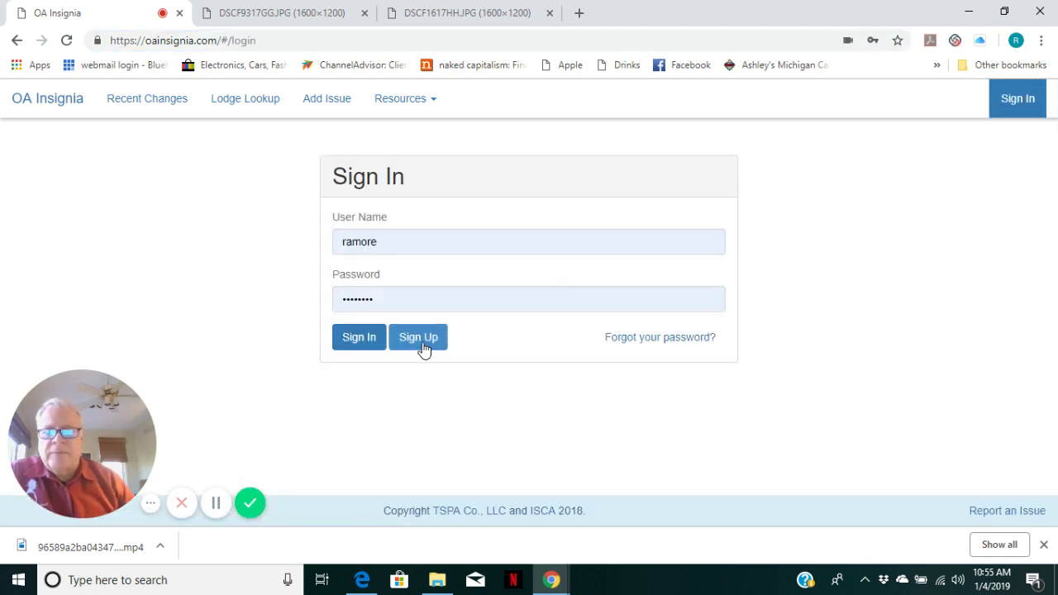
click(356, 341)
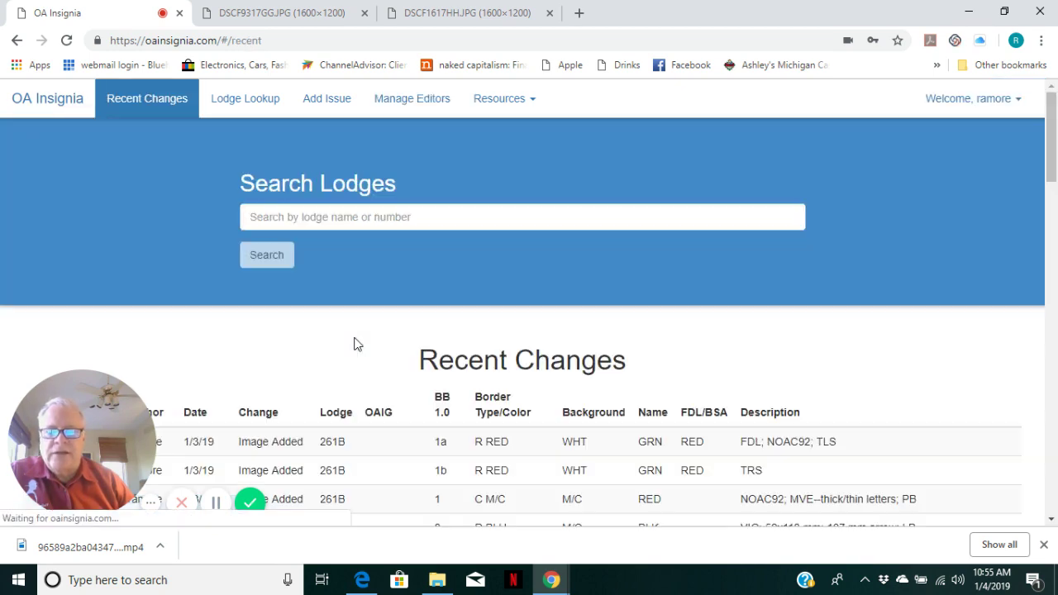
Look over the OA Insignia home page, the list of recent changes and the lodge lookup page.
click(48, 109)
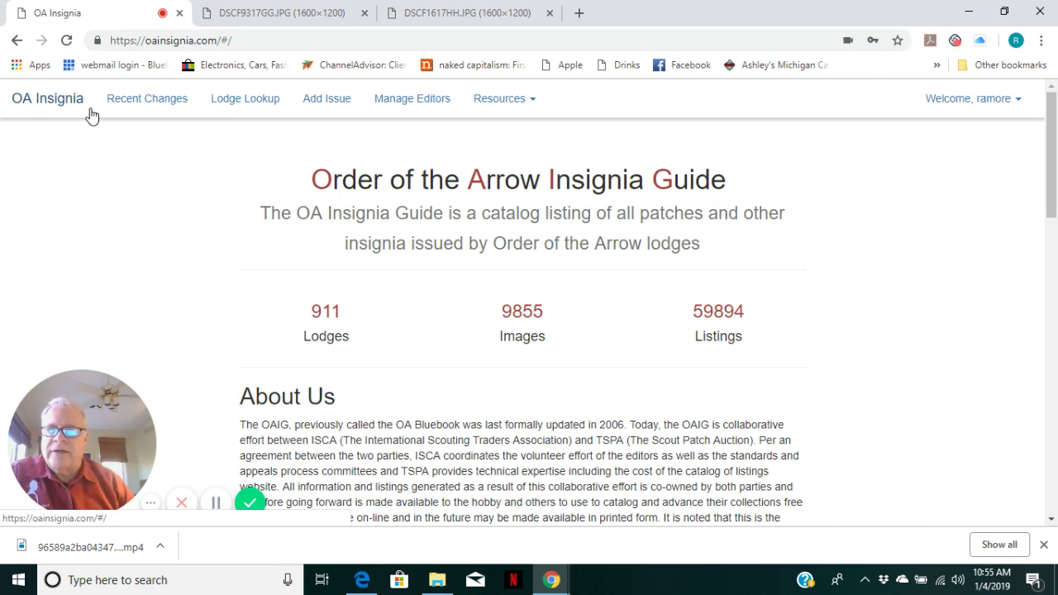
click(126, 111)
scroll(248, 281, down, 15)
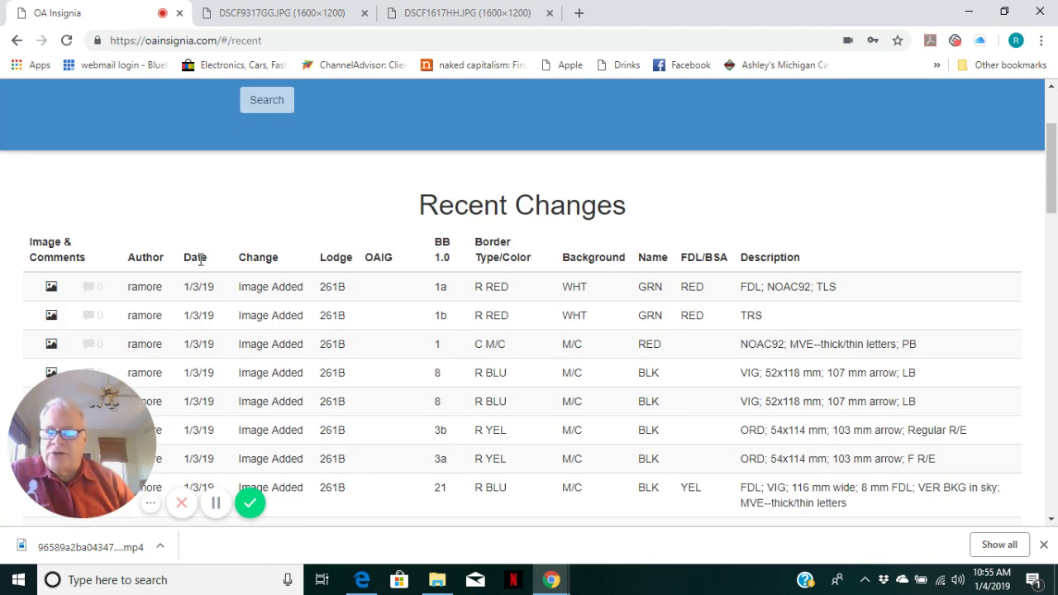
scroll(259, 285, down, 3)
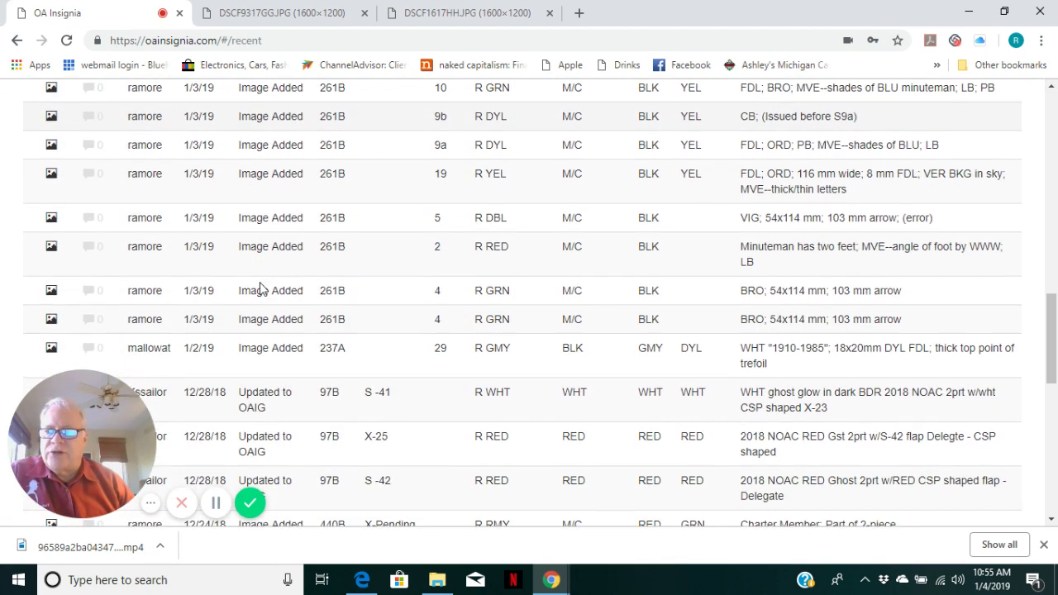
scroll(284, 361, down, 4)
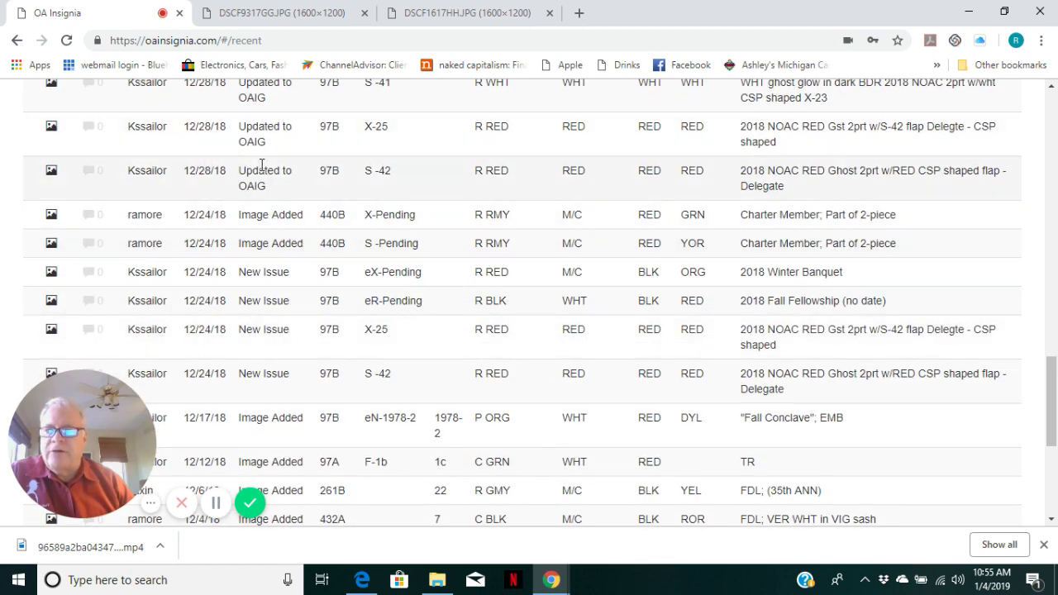
scroll(260, 165, up, 6)
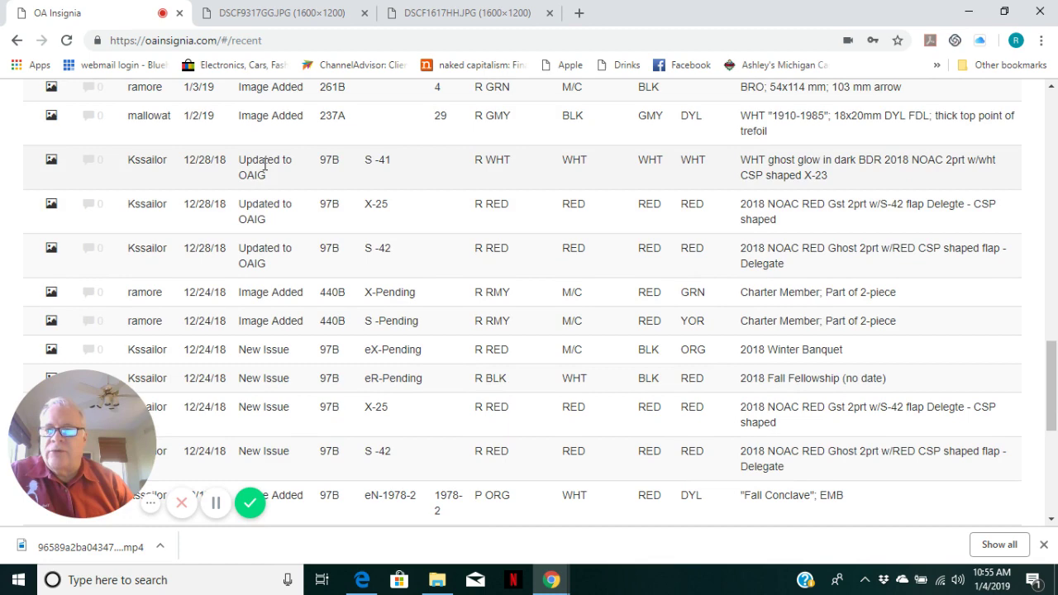
scroll(261, 190, up, 5)
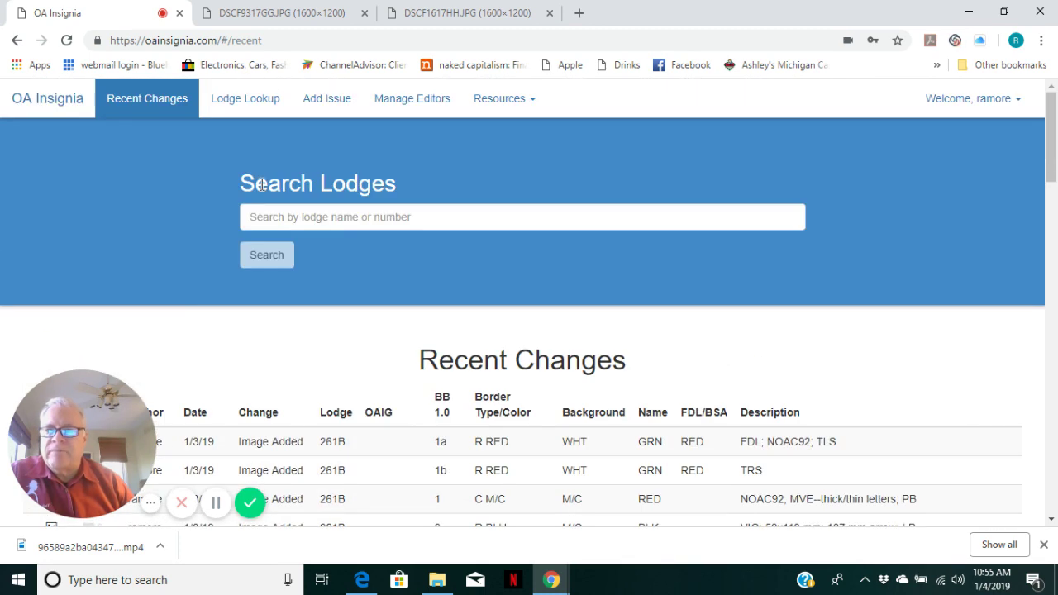
click(239, 116)
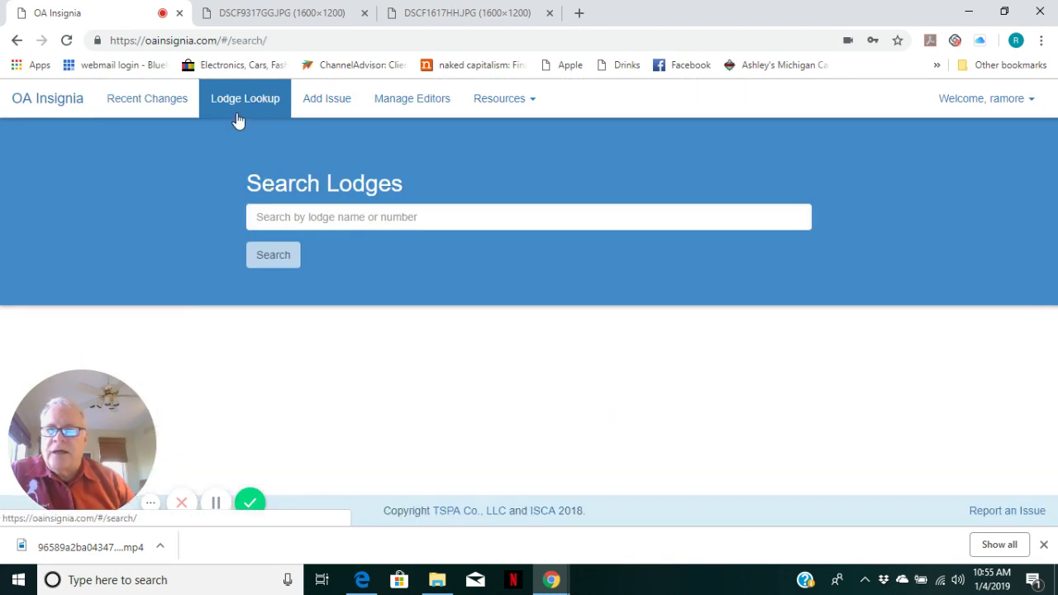
Start adding a new issue for lodge number 161, Tutelo, and continue to its issue details.
click(310, 106)
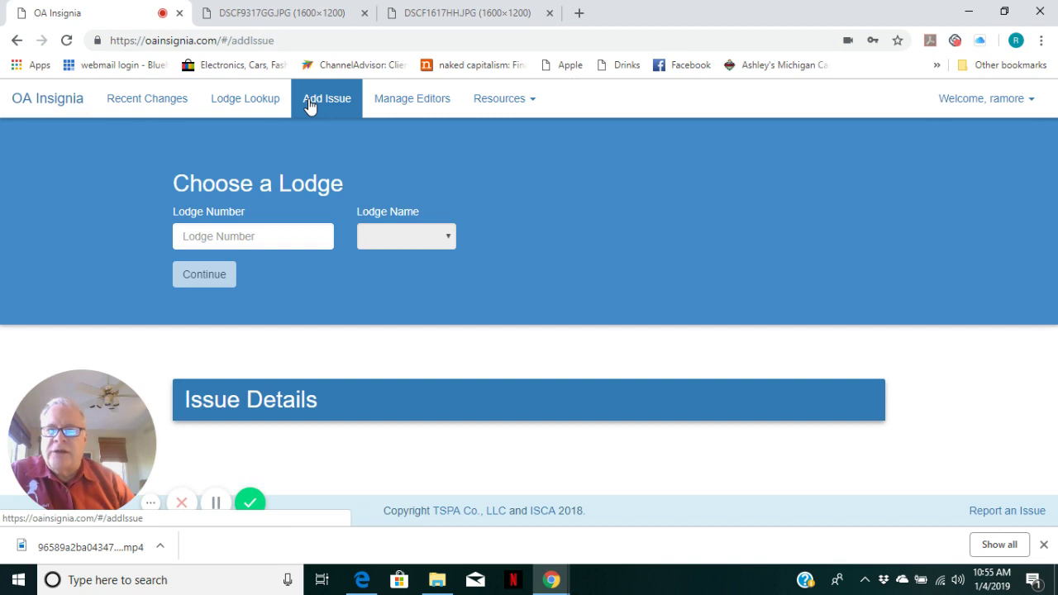
click(254, 233)
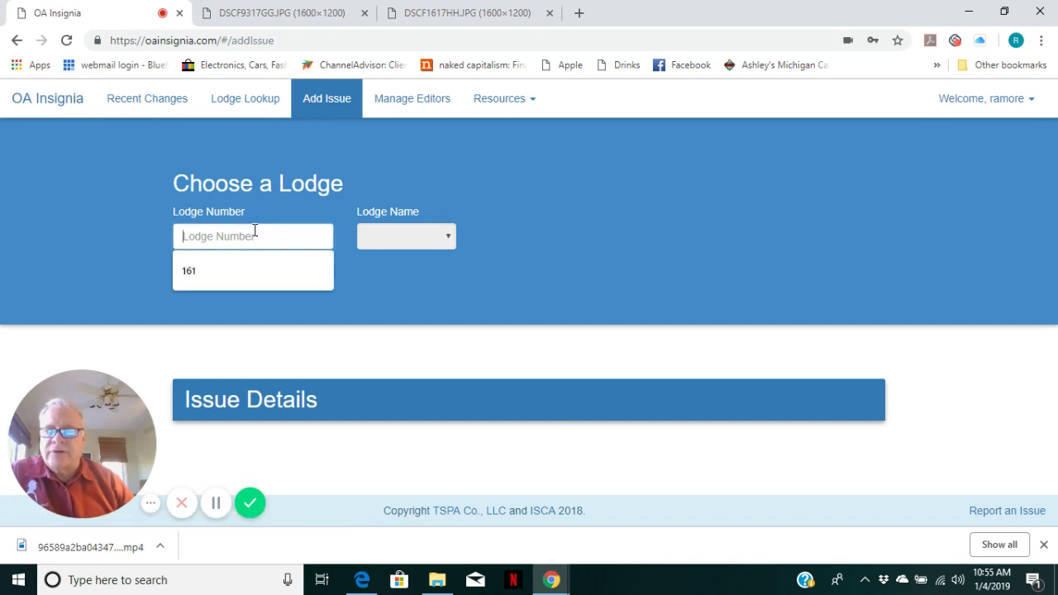
click(185, 275)
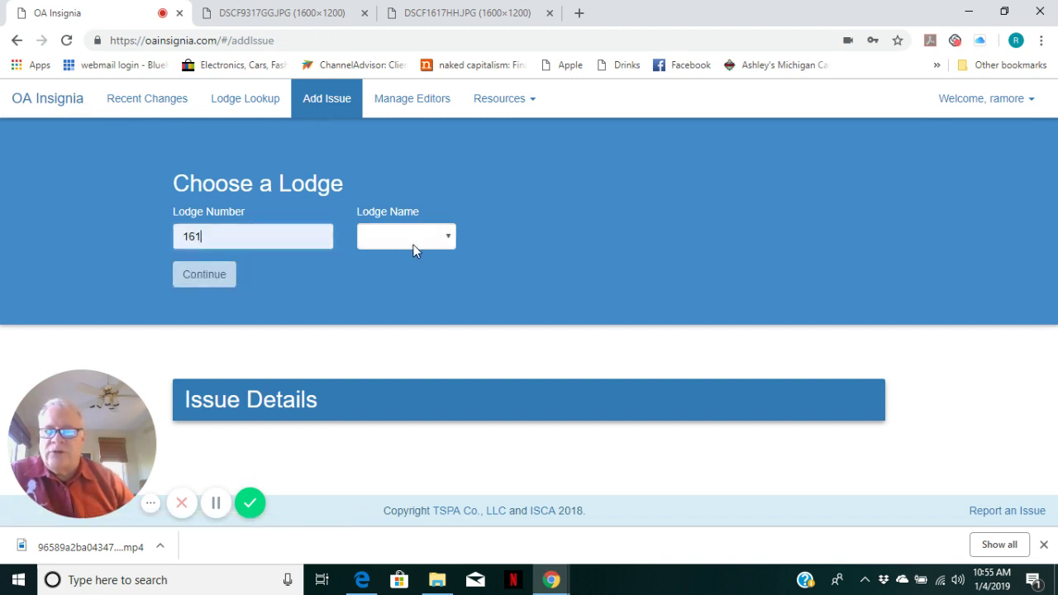
click(432, 238)
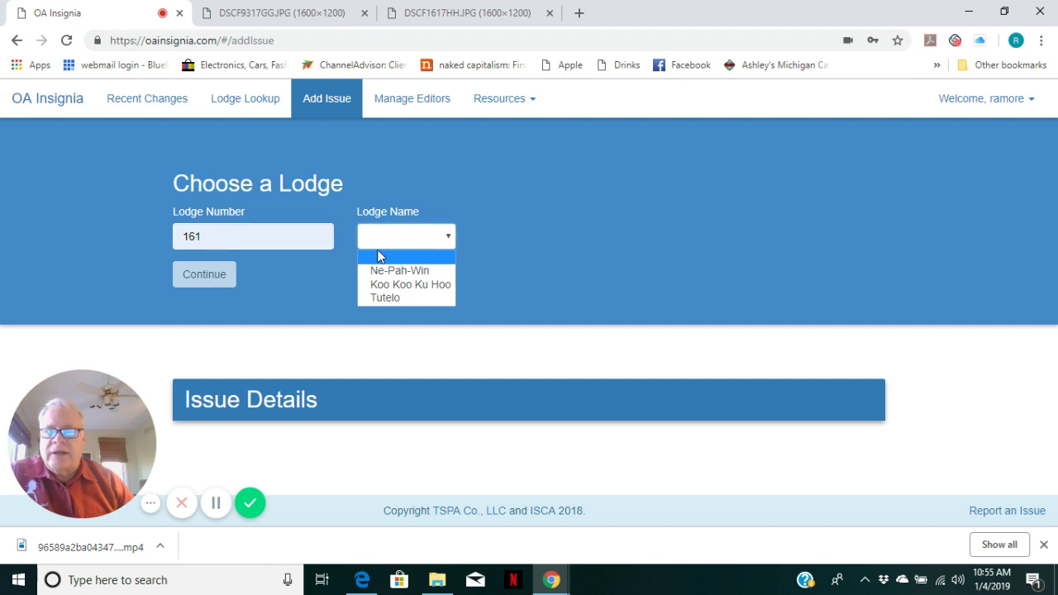
click(399, 297)
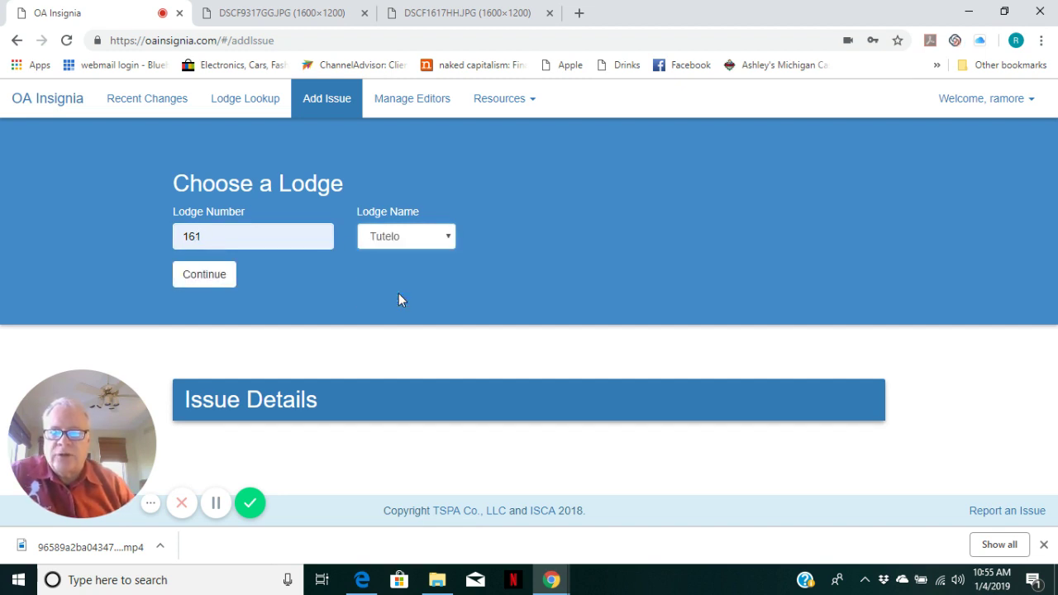
click(204, 275)
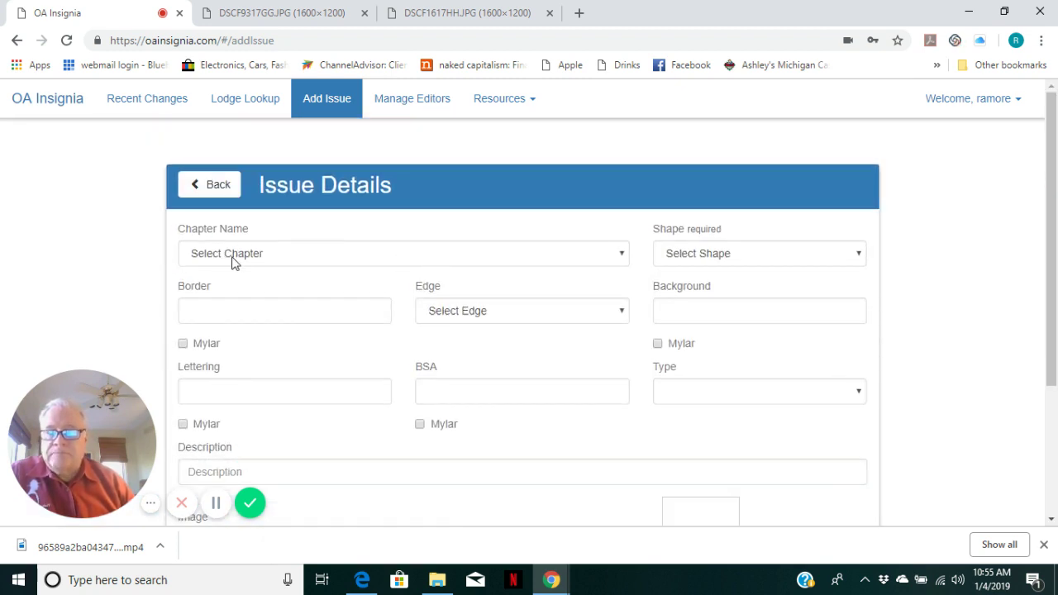
Set the issue's shape to Solid flap and its border to DBL, leaving the border's Mylar option off.
scroll(476, 329, down, 3)
scroll(476, 329, up, 3)
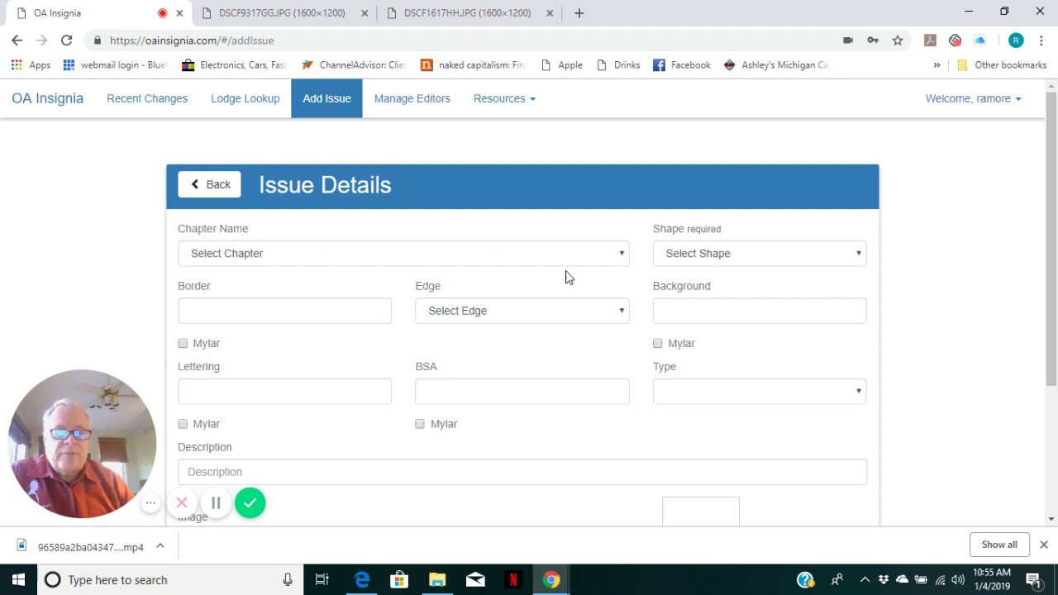
click(735, 261)
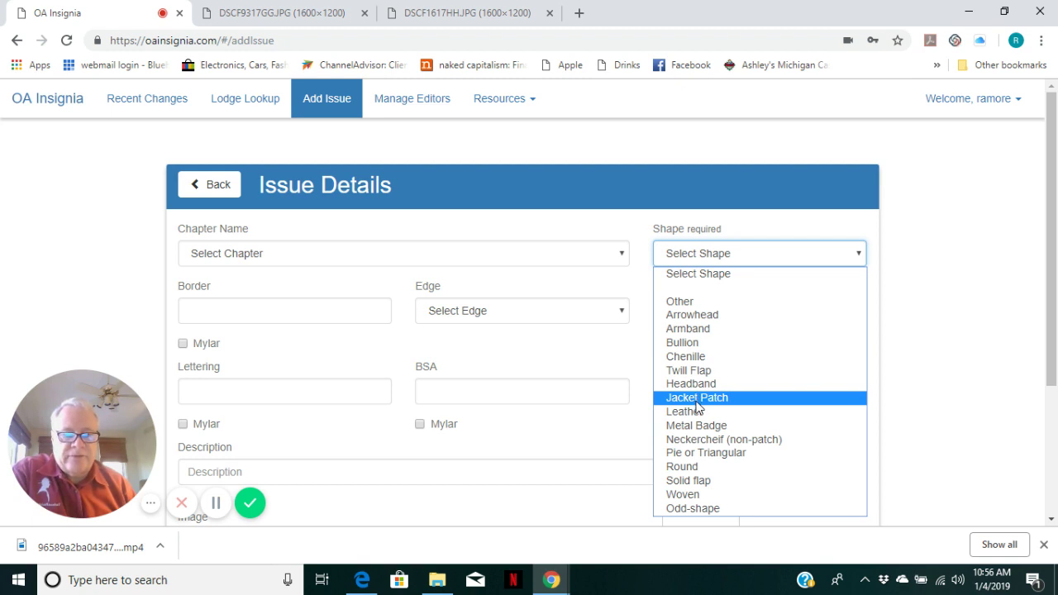
click(702, 486)
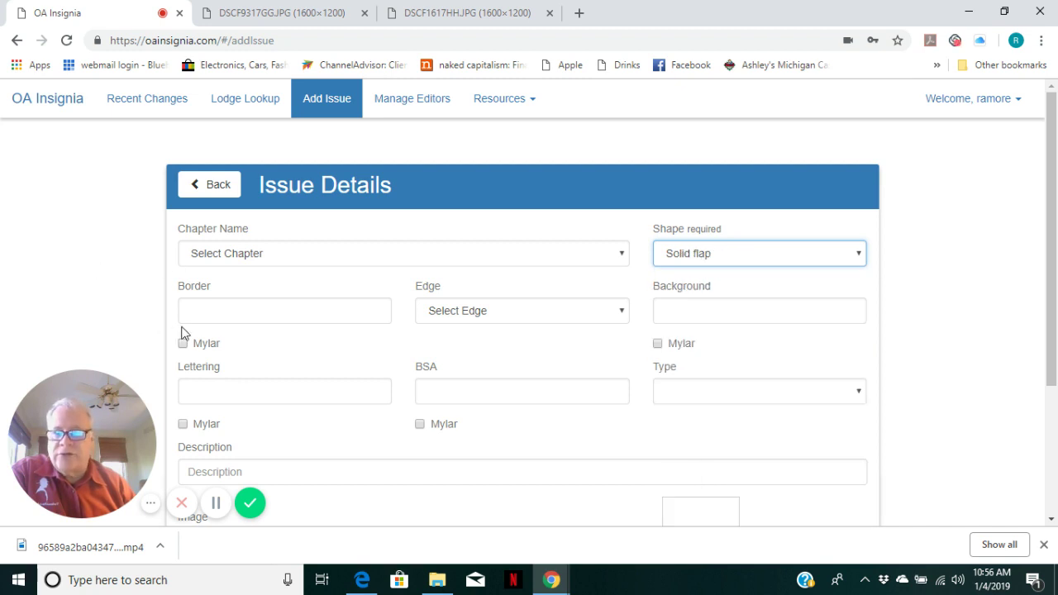
click(220, 311)
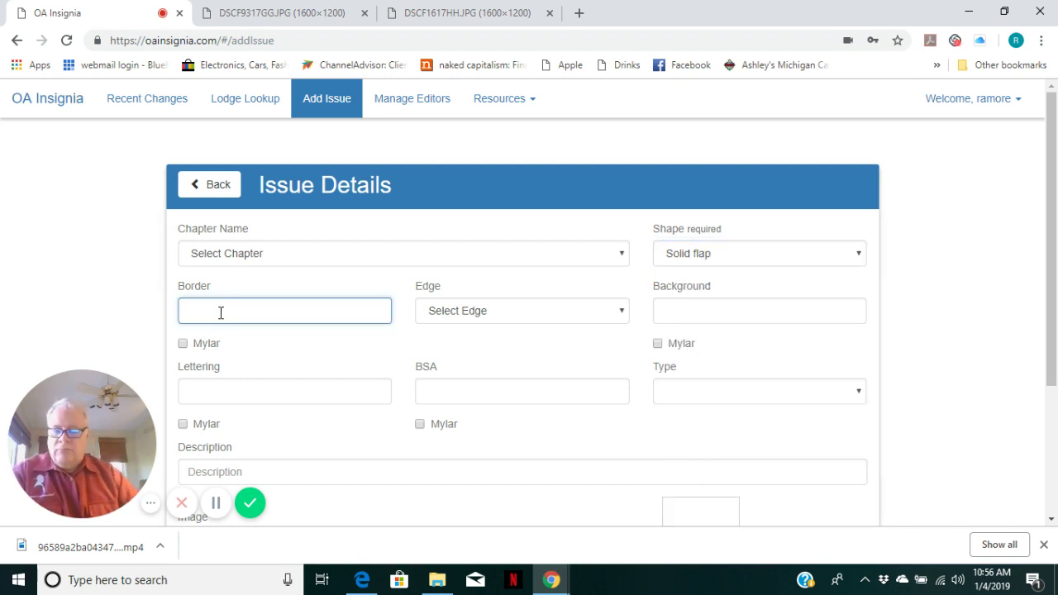
text(DBL)
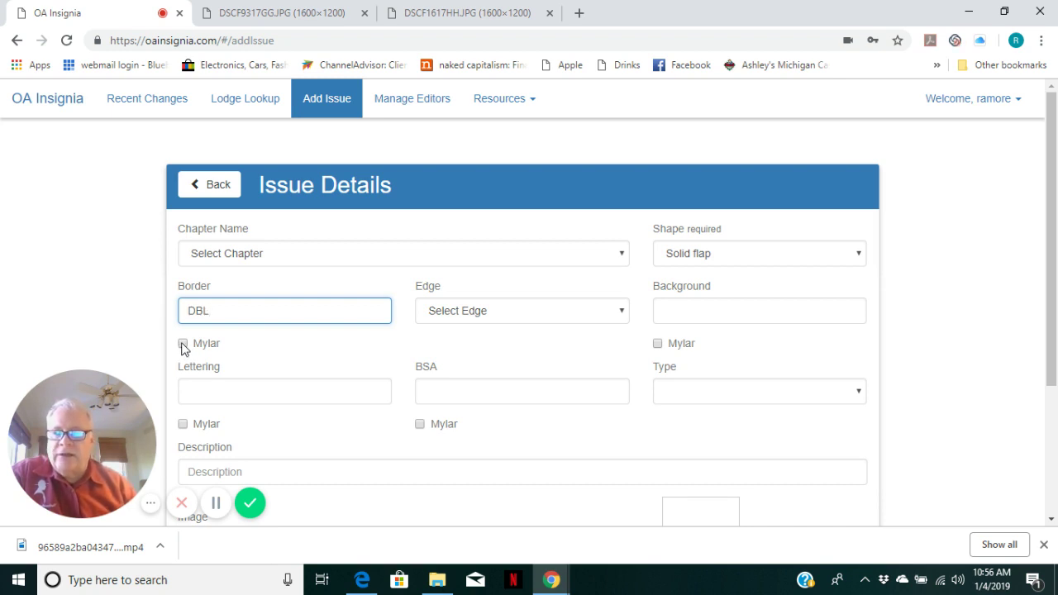
click(183, 344)
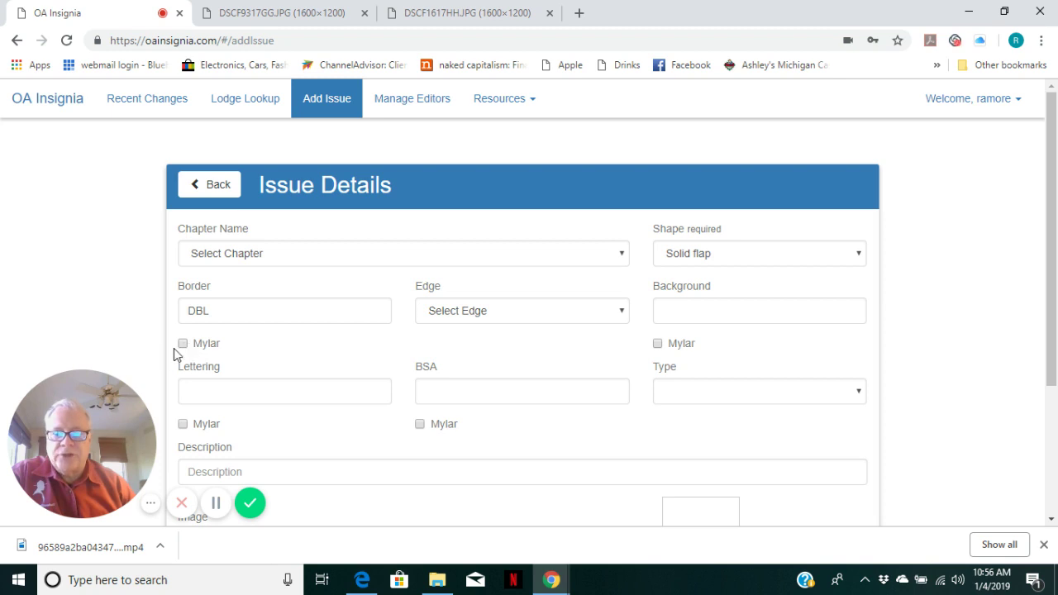
Set the issue's edge to Rolled and its background to M/C.
click(434, 319)
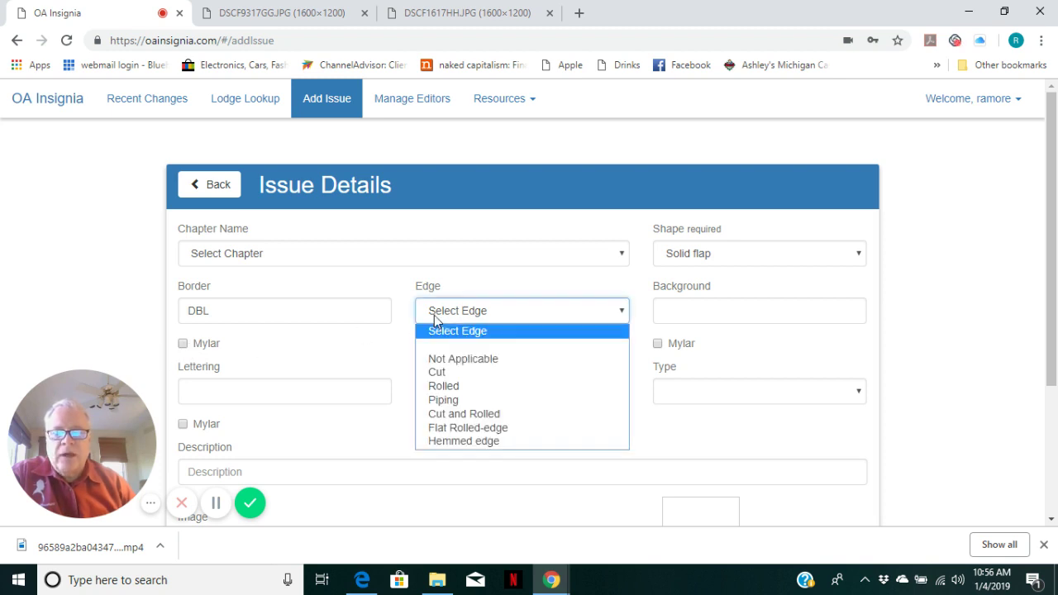
click(443, 386)
click(740, 308)
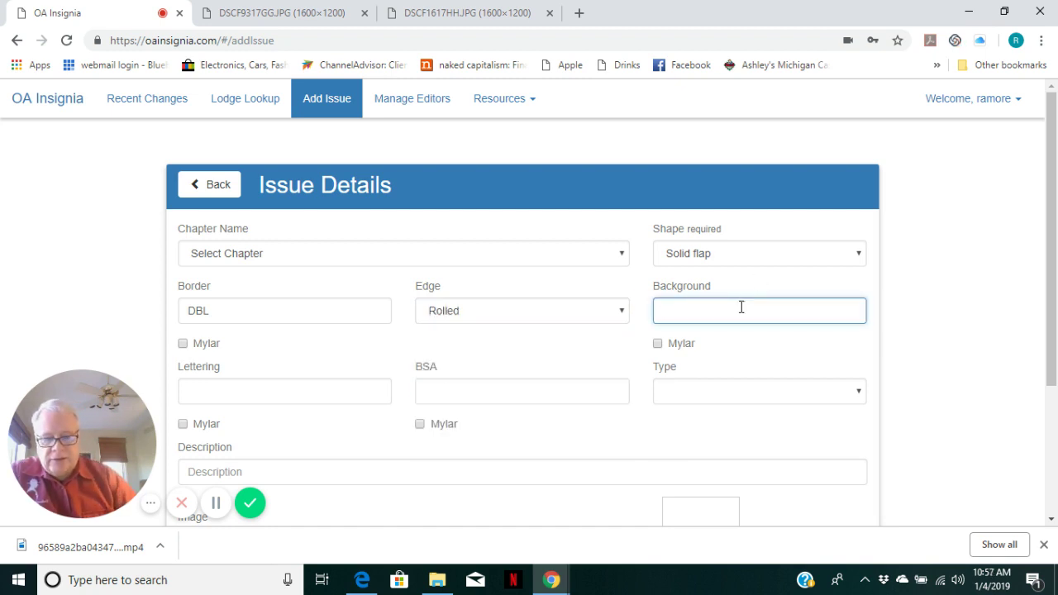
text(M/C)
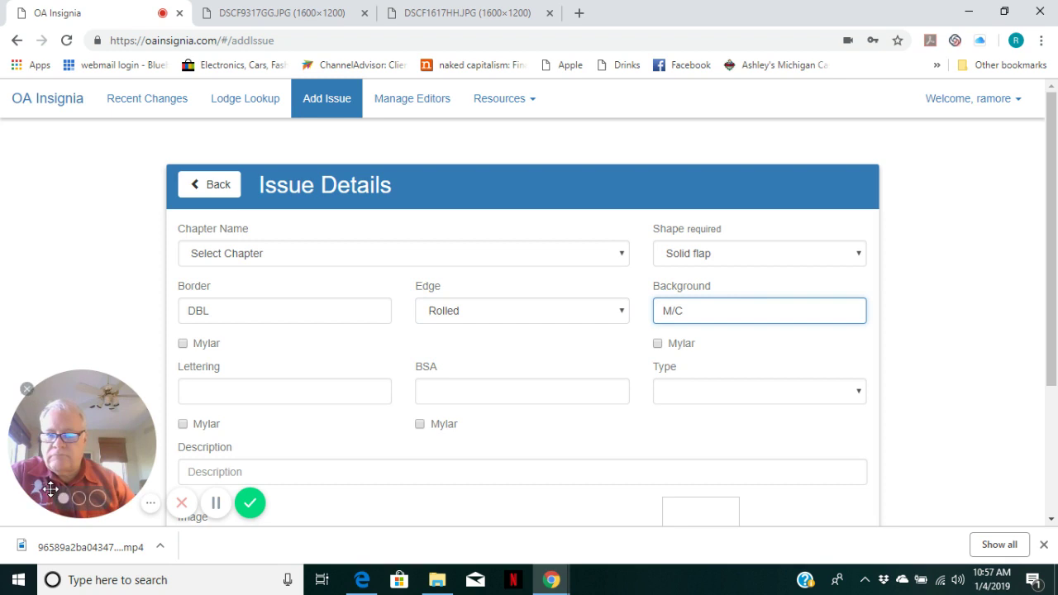
Enter YEL for both the lettering and BSA colors and set the type to Regular Issue.
click(191, 393)
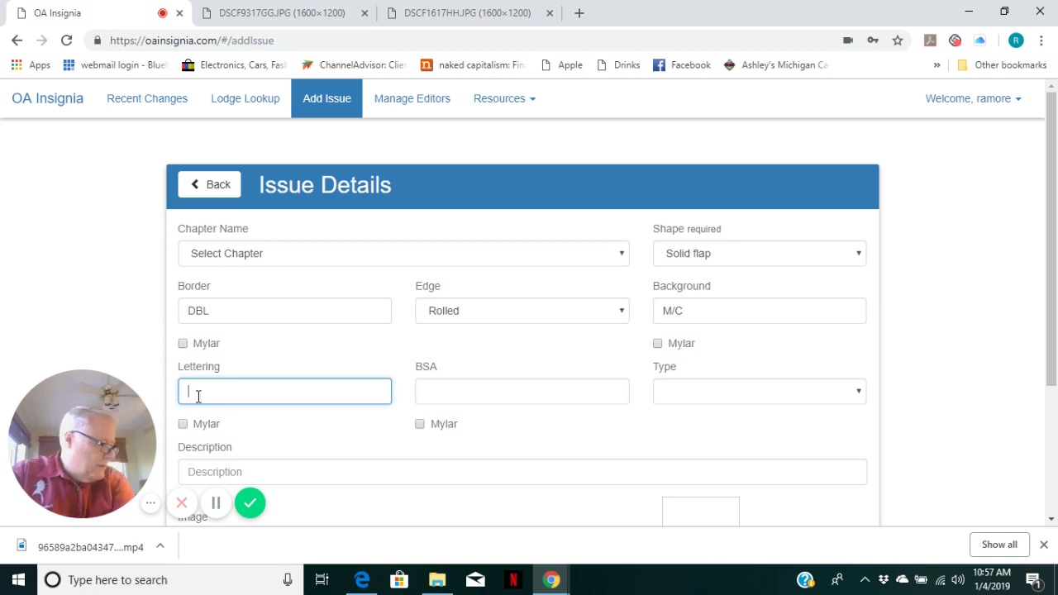
click(440, 387)
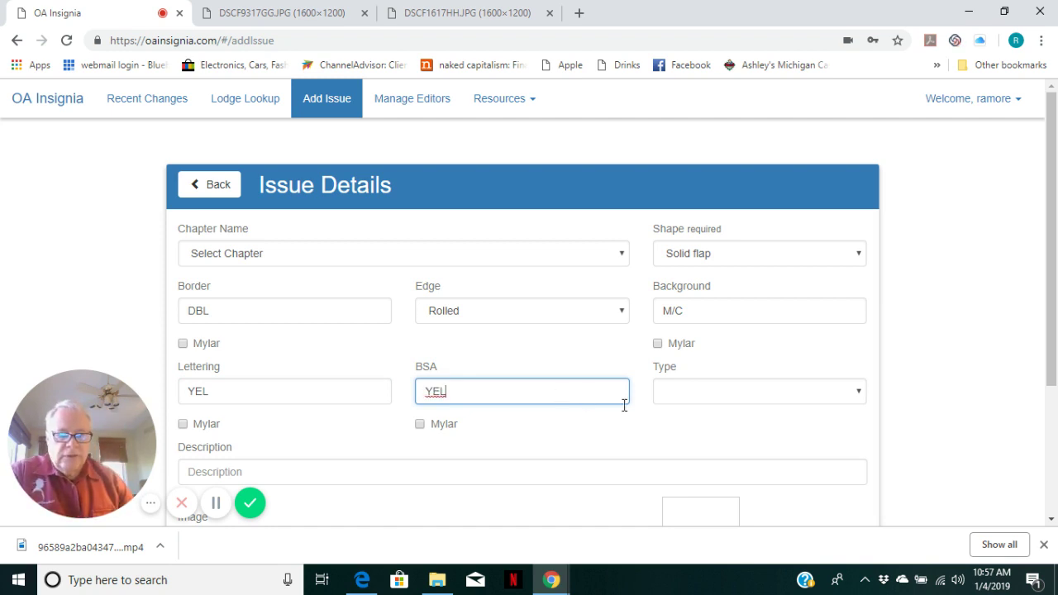
click(688, 393)
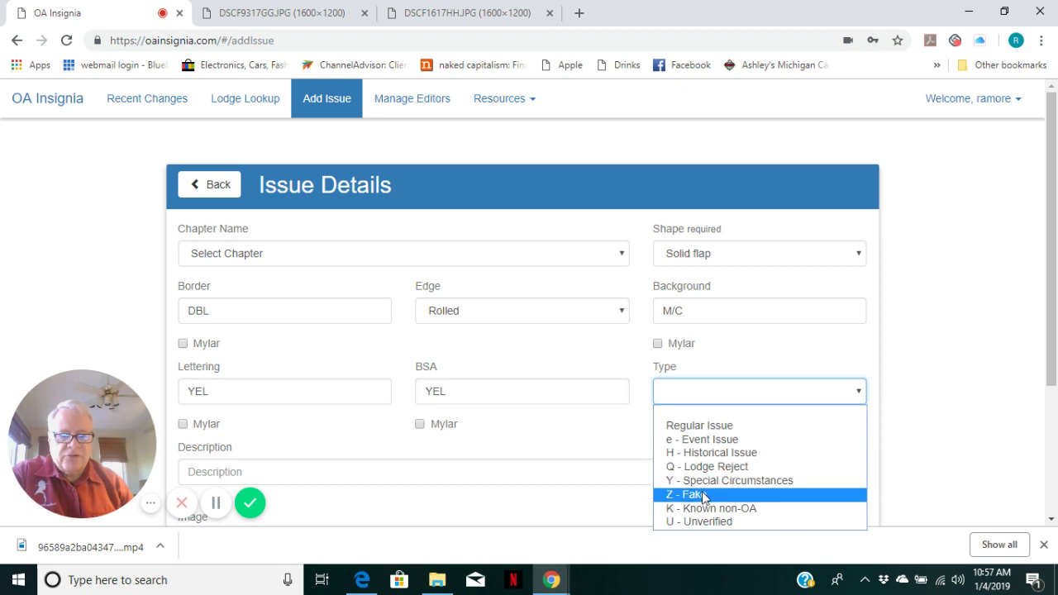
click(699, 425)
Enter the issue's description as FDL, 2012 NOAC, "DELEGATE".
scroll(304, 404, down, 1)
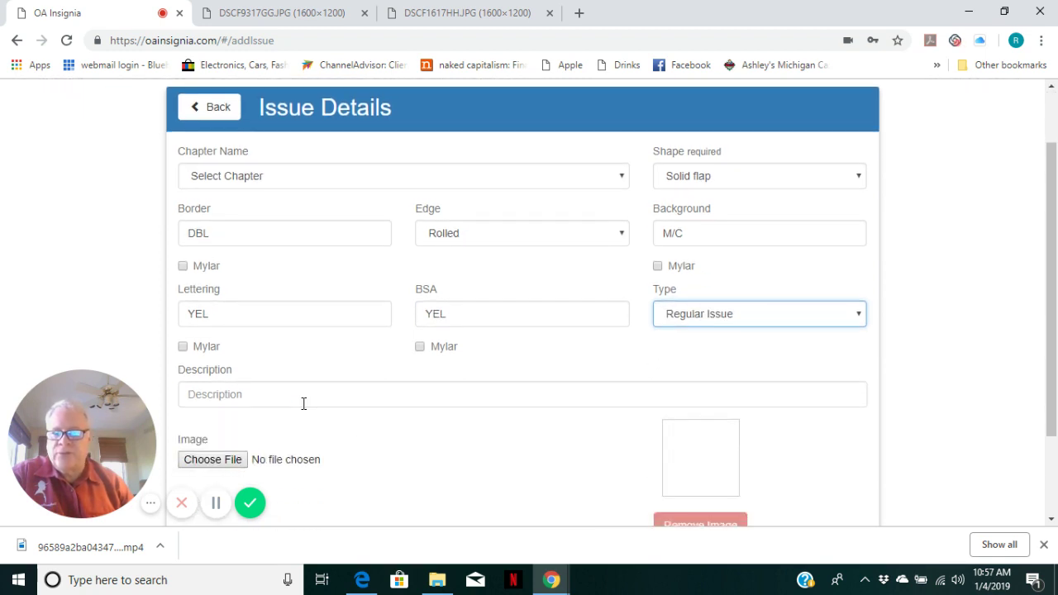
click(187, 400)
text(FDL, 2012 NOAC, "DELE)
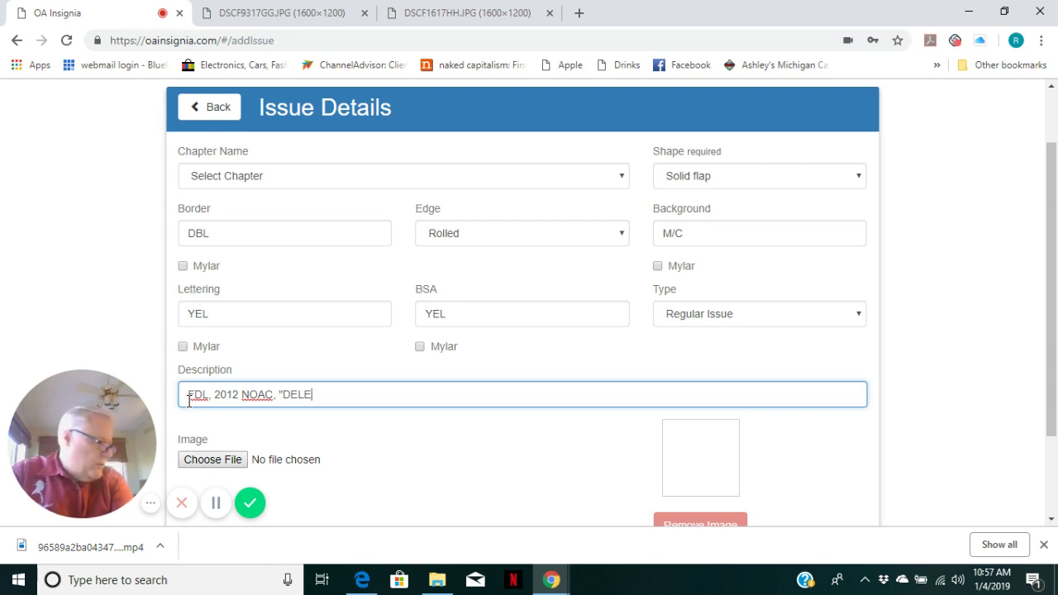
text(GATE)
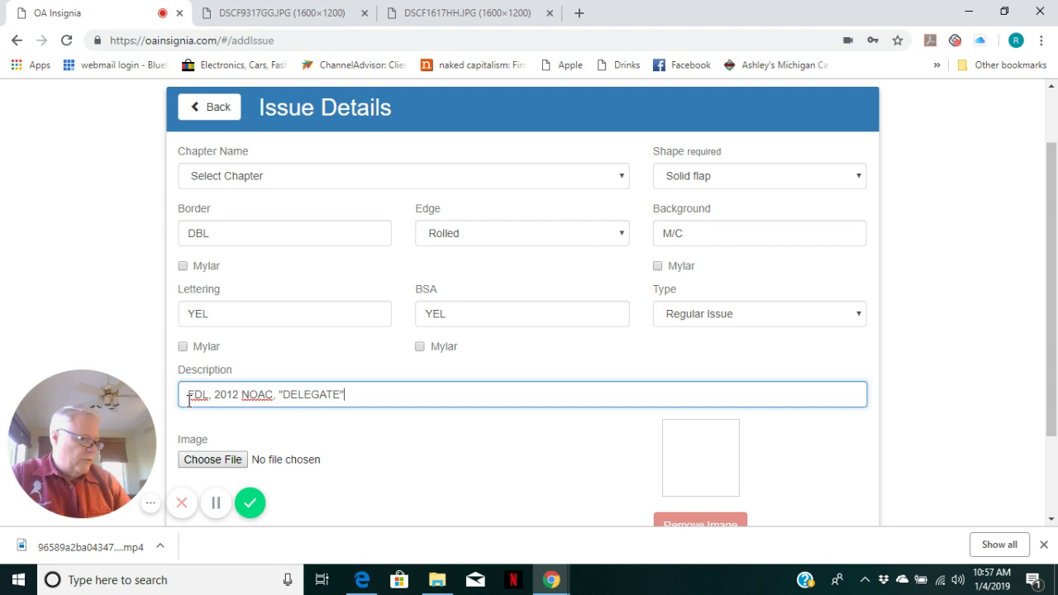
Attach the image DSCF1617HH from the HH image folder and submit the new issue.
scroll(141, 371, down, 3)
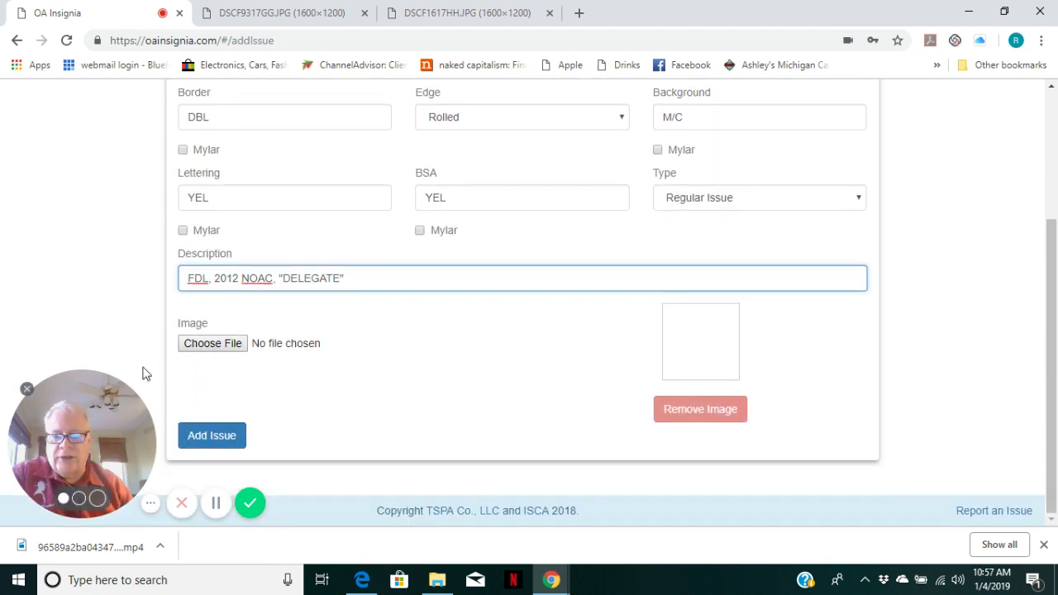
click(209, 354)
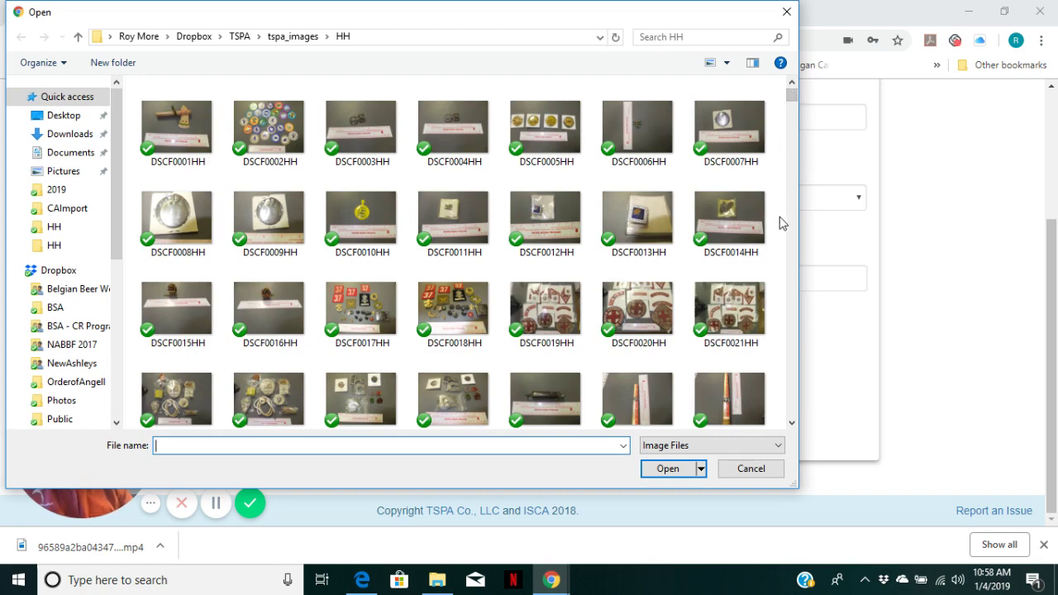
scroll(795, 251, down, 3)
scroll(796, 251, down, 15)
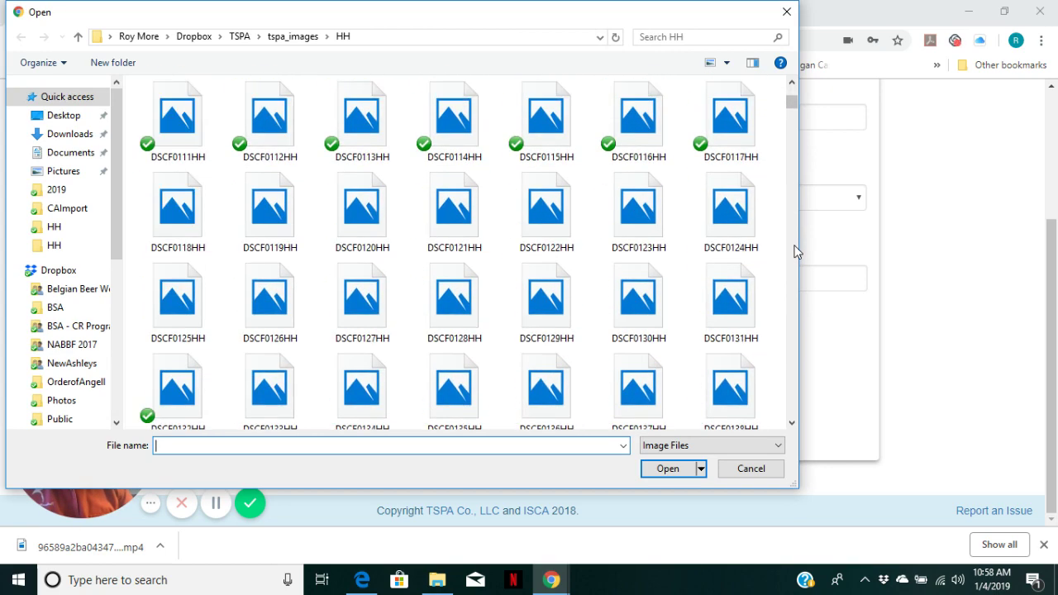
scroll(796, 252, down, 18)
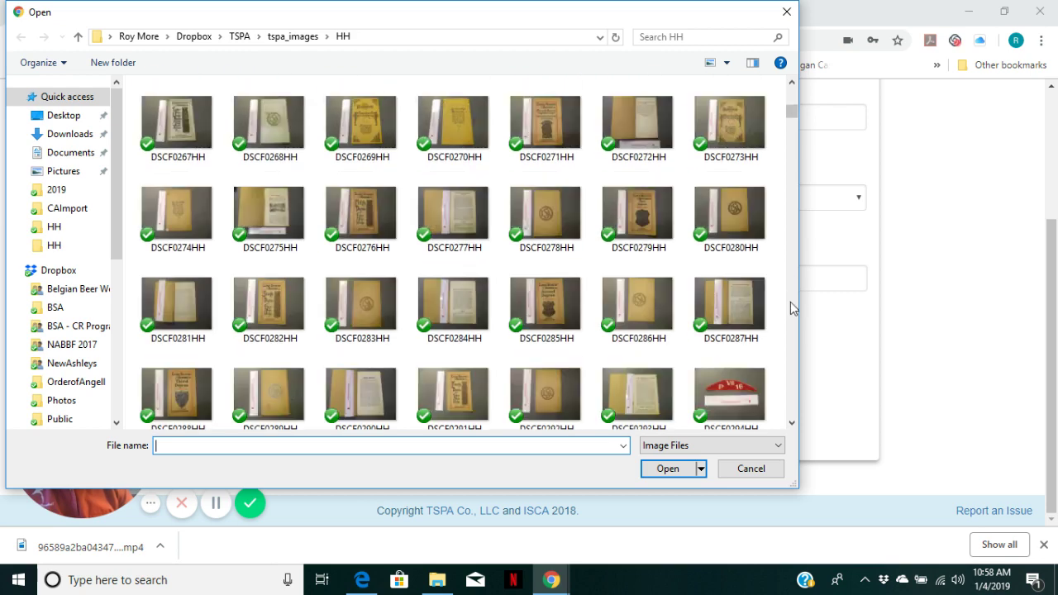
scroll(790, 305, down, 9)
scroll(789, 307, down, 9)
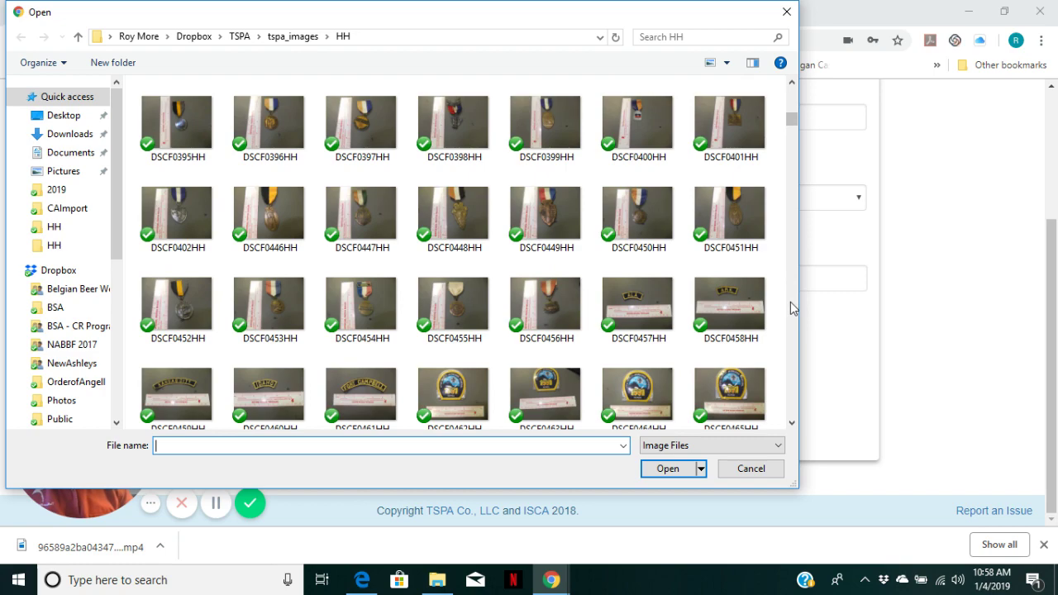
scroll(790, 308, down, 20)
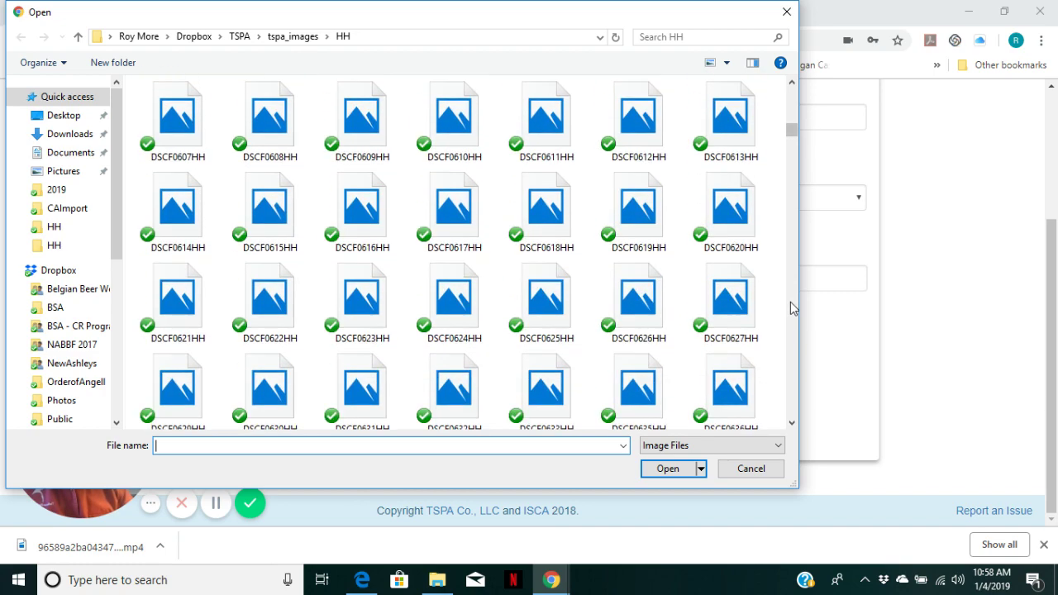
scroll(790, 308, down, 14)
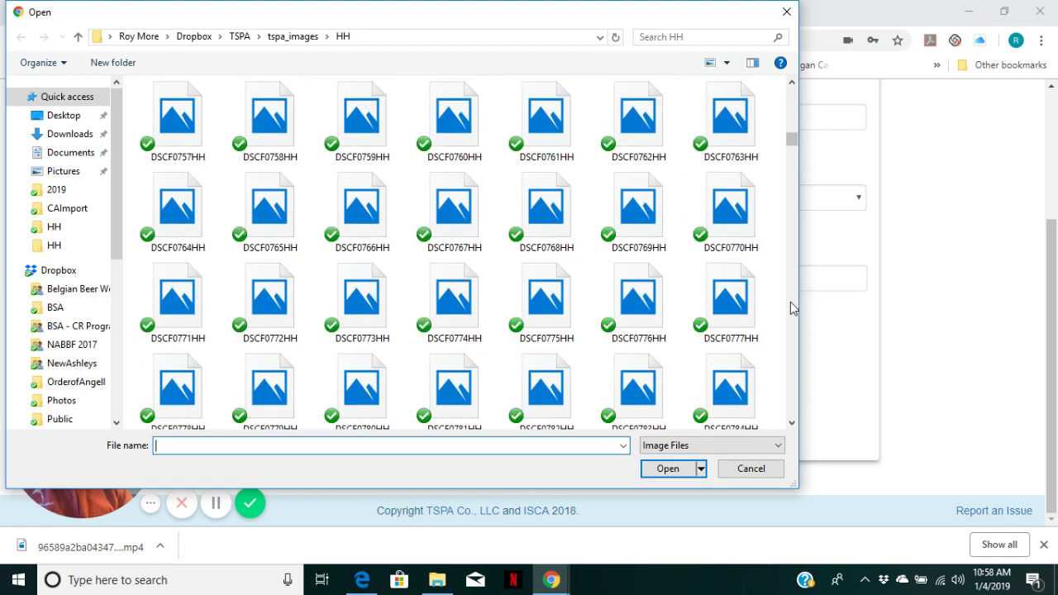
scroll(790, 307, down, 16)
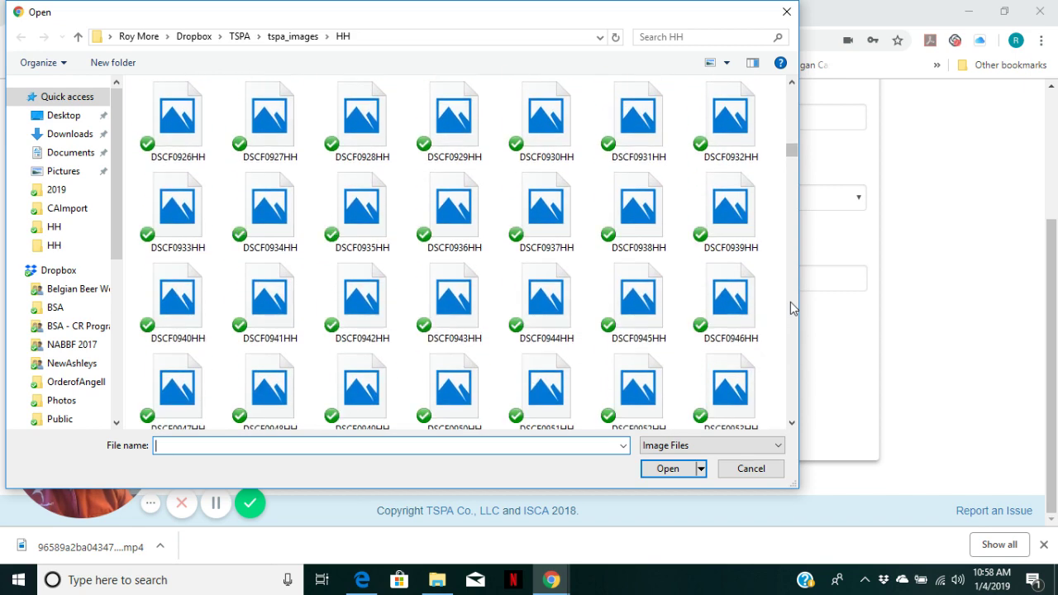
scroll(790, 307, down, 7)
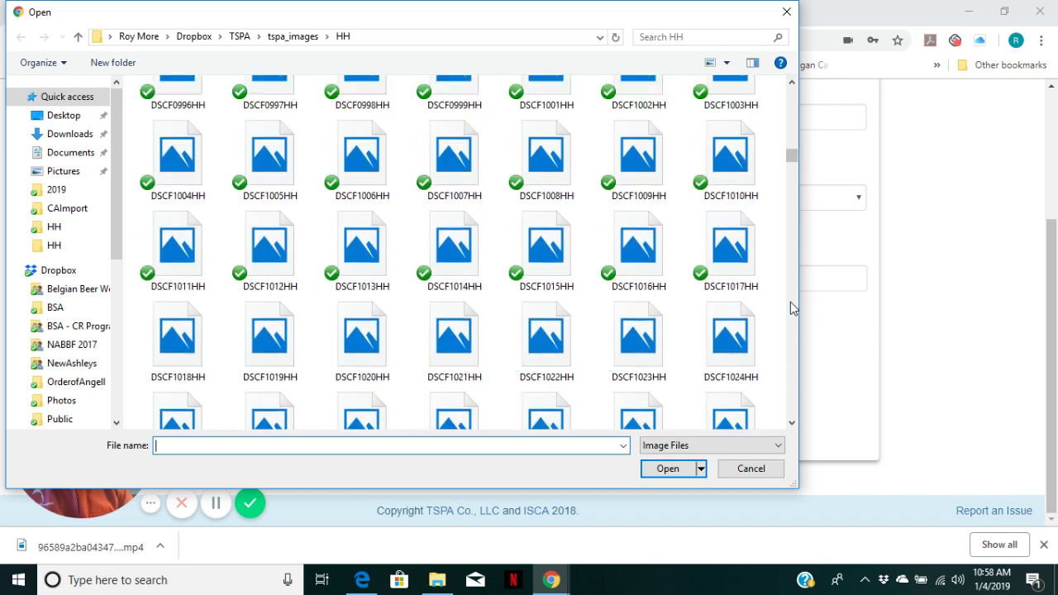
scroll(790, 303, down, 8)
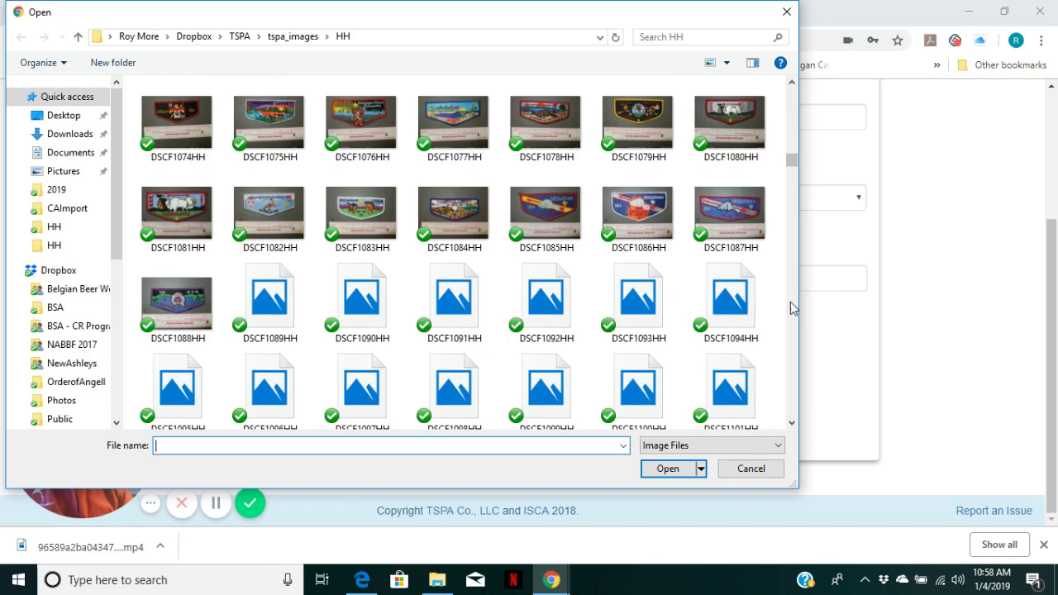
scroll(792, 307, down, 12)
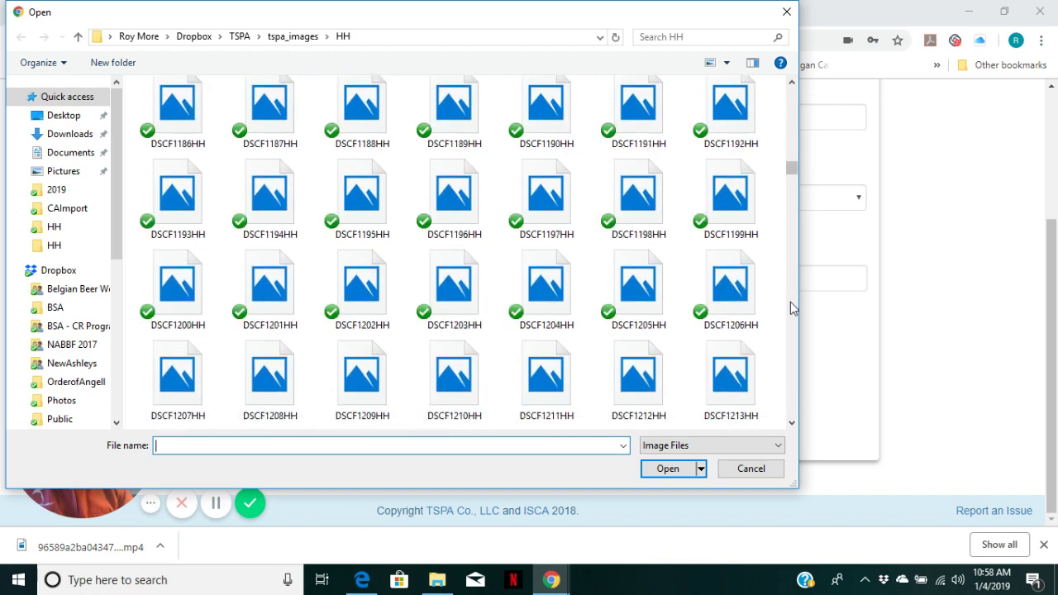
scroll(790, 307, down, 10)
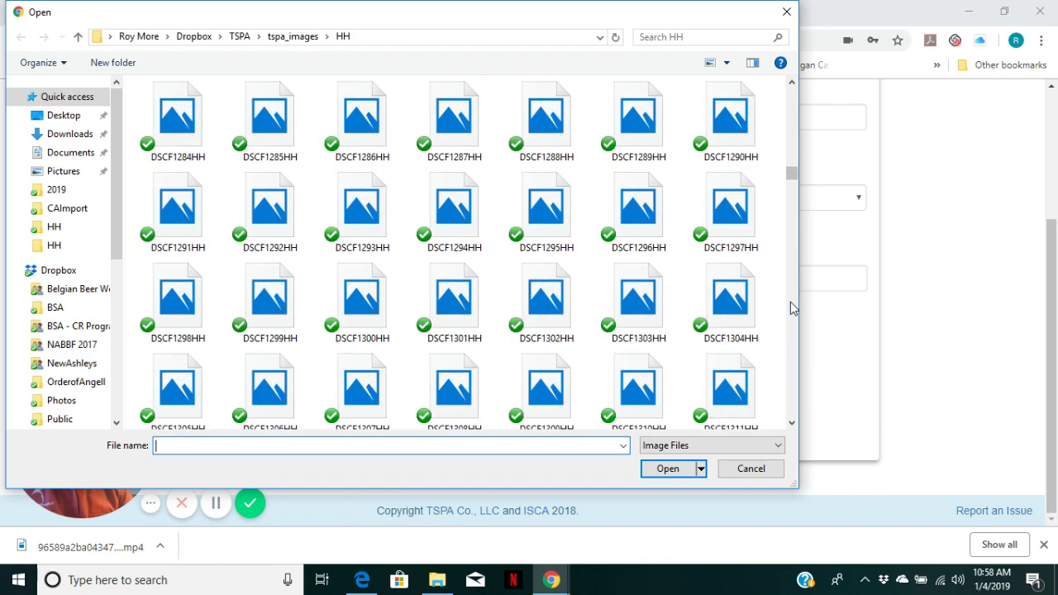
scroll(790, 302, down, 9)
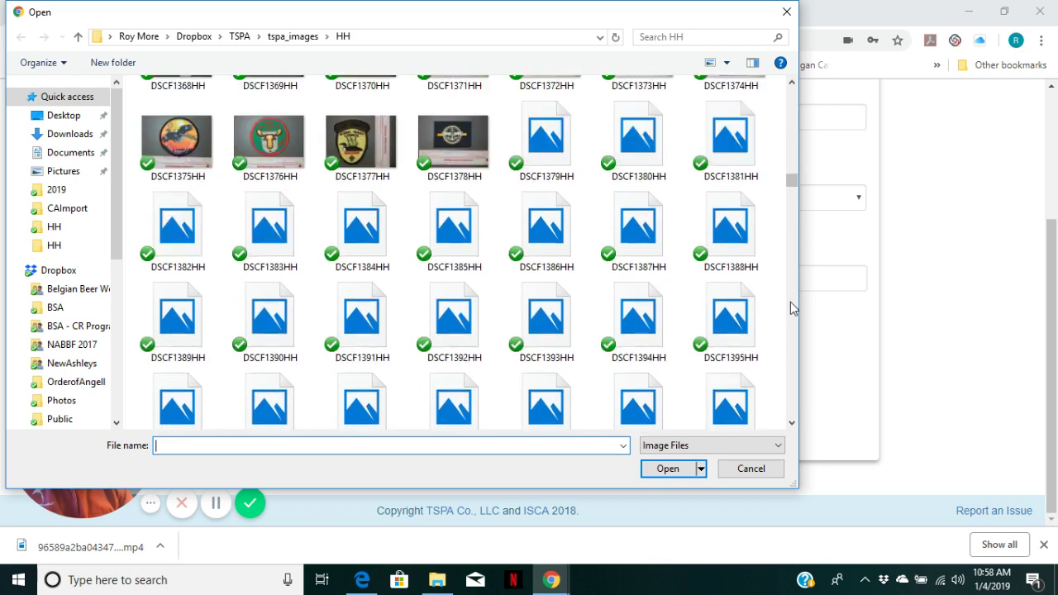
scroll(790, 308, down, 15)
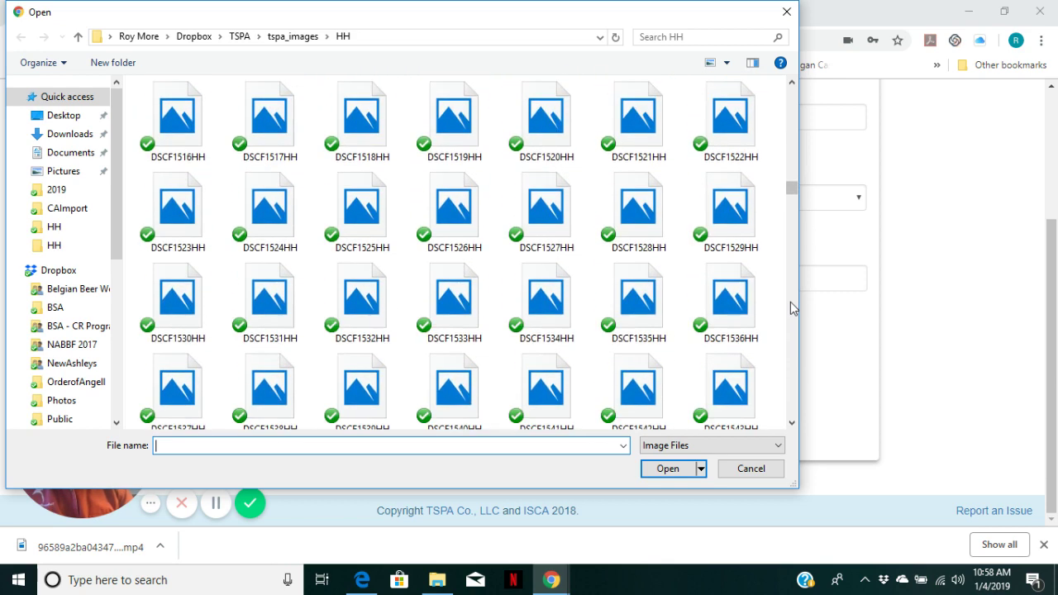
scroll(790, 307, down, 9)
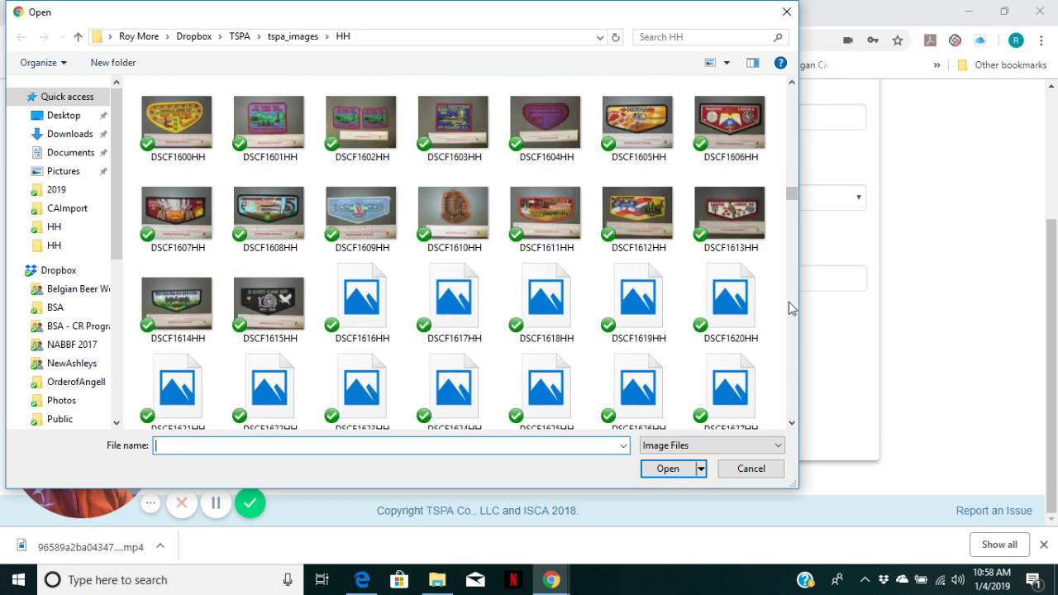
click(467, 341)
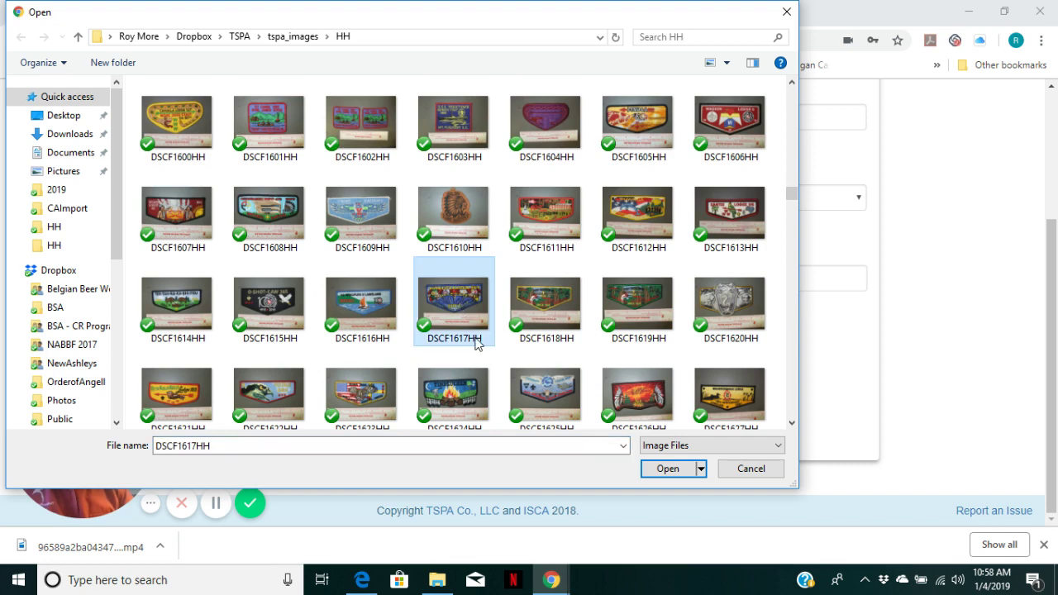
click(666, 470)
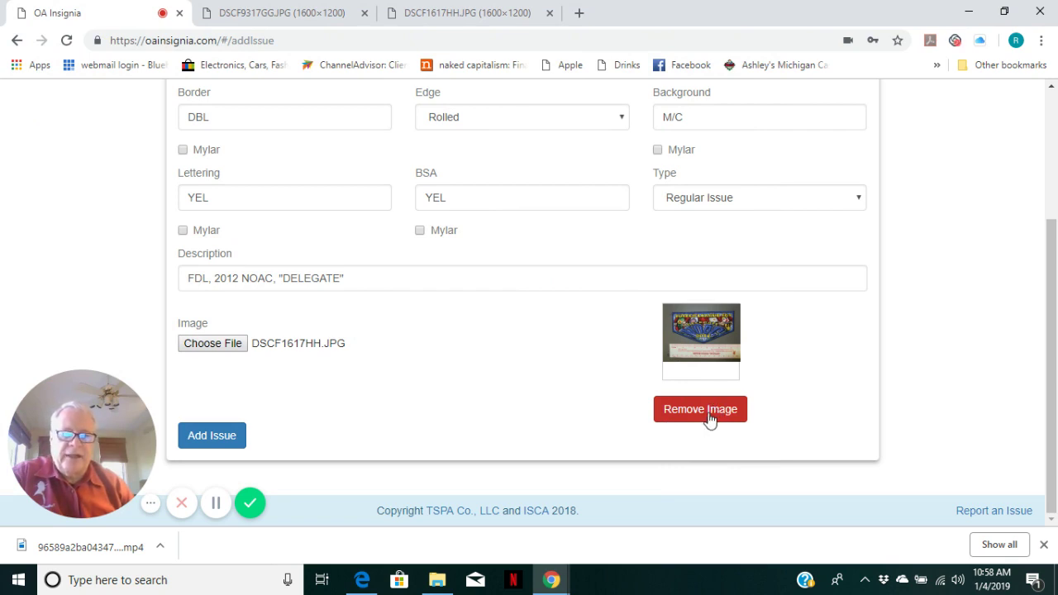
click(208, 441)
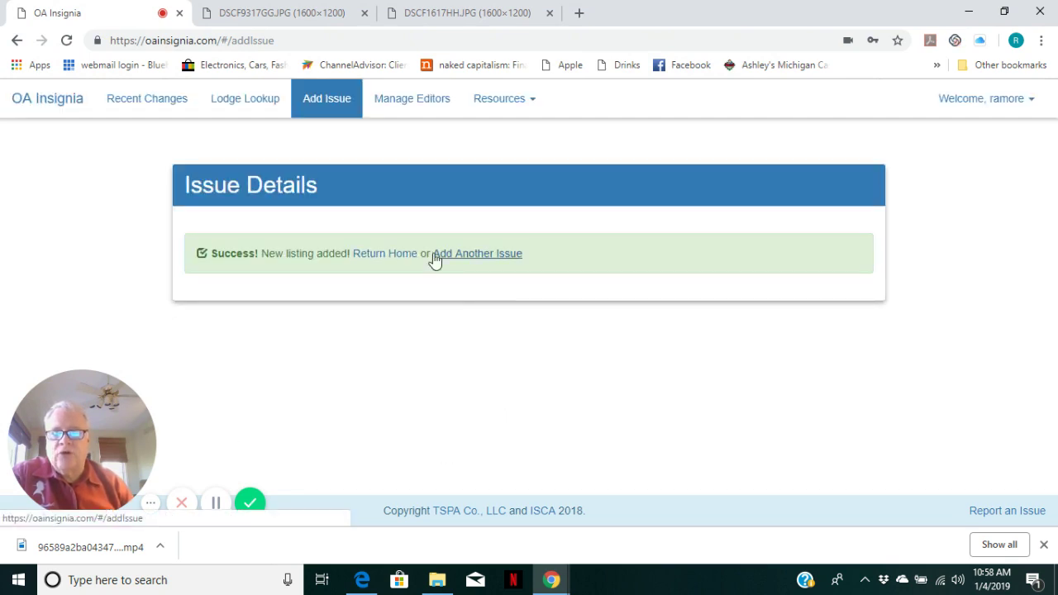
View the new 161C "DELEGATE" listing from the recent changes, including its photo, and open its lodge's listings page.
click(132, 105)
scroll(359, 257, down, 2)
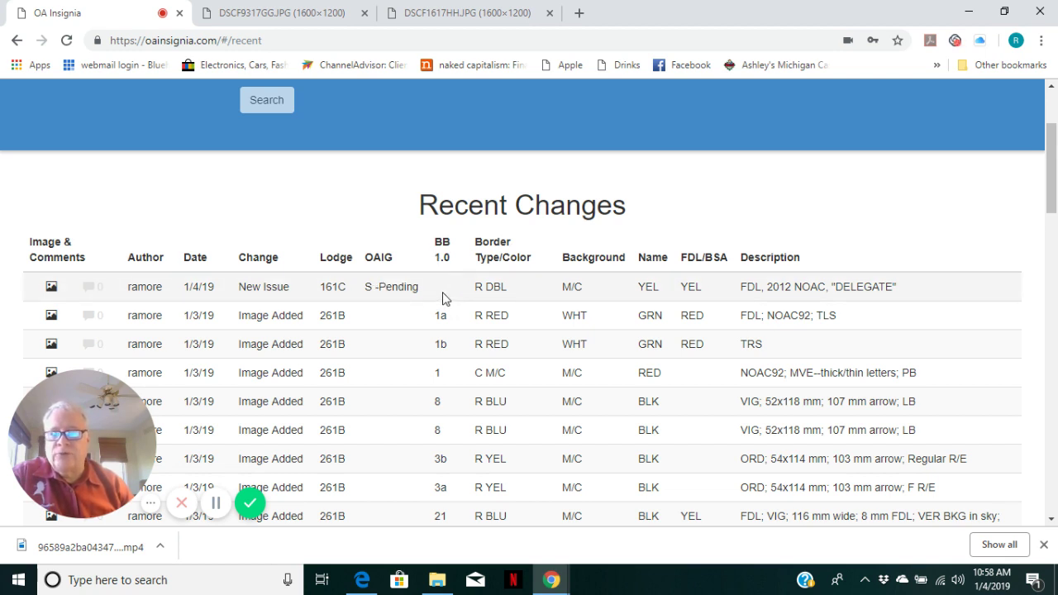
click(51, 287)
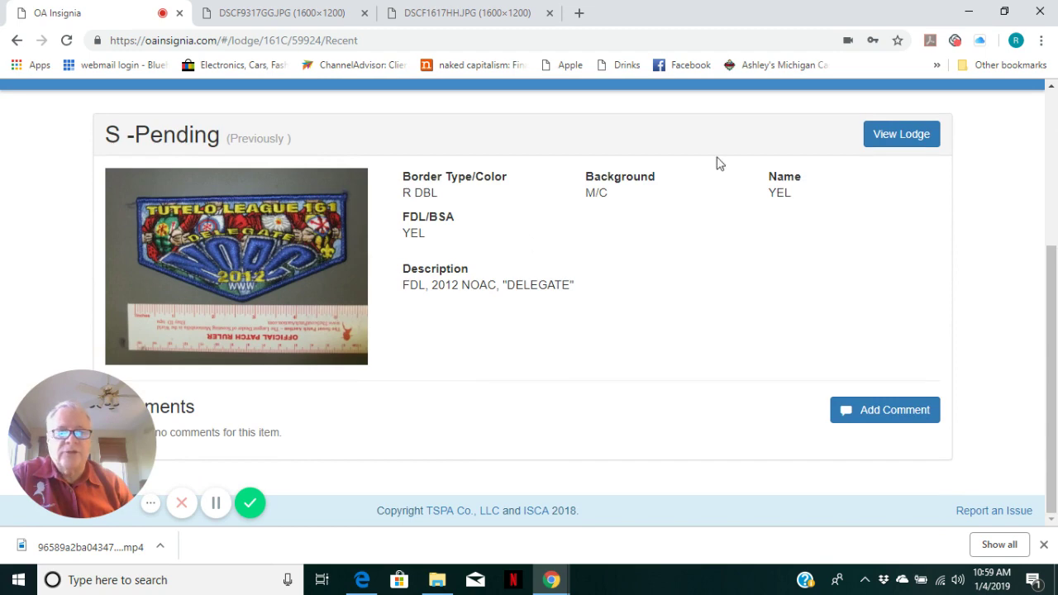
click(910, 134)
scroll(446, 248, up, 3)
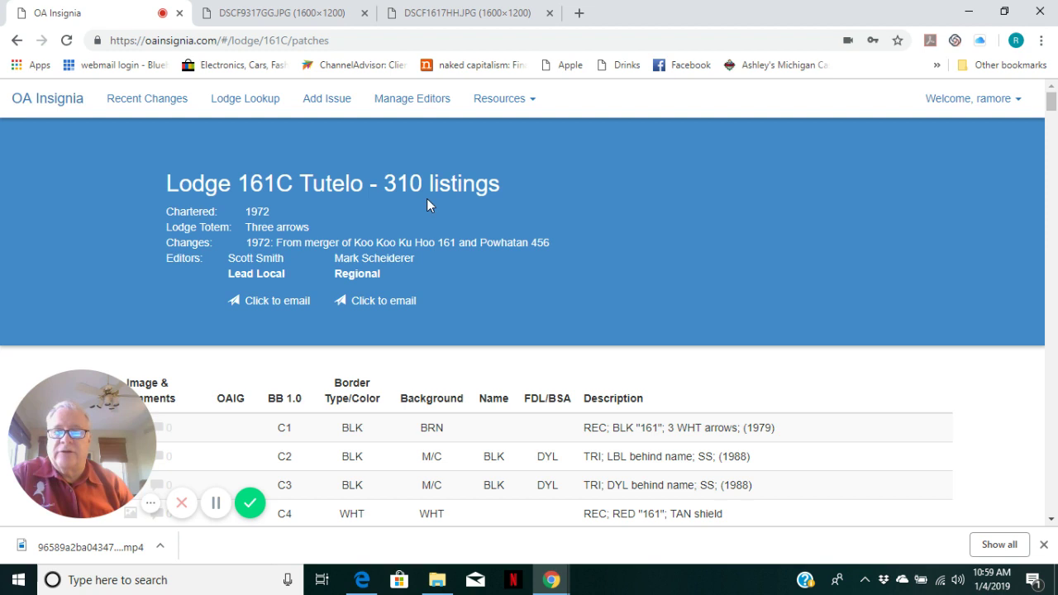
Start another new issue for lodge number 9, Narraticong, and continue to its issue details.
click(316, 105)
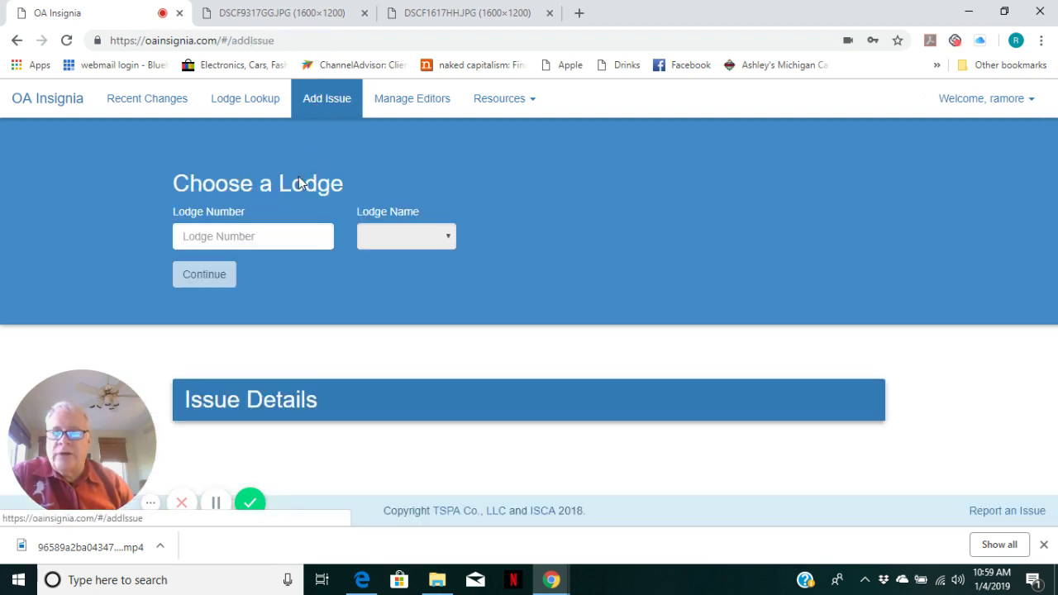
click(244, 238)
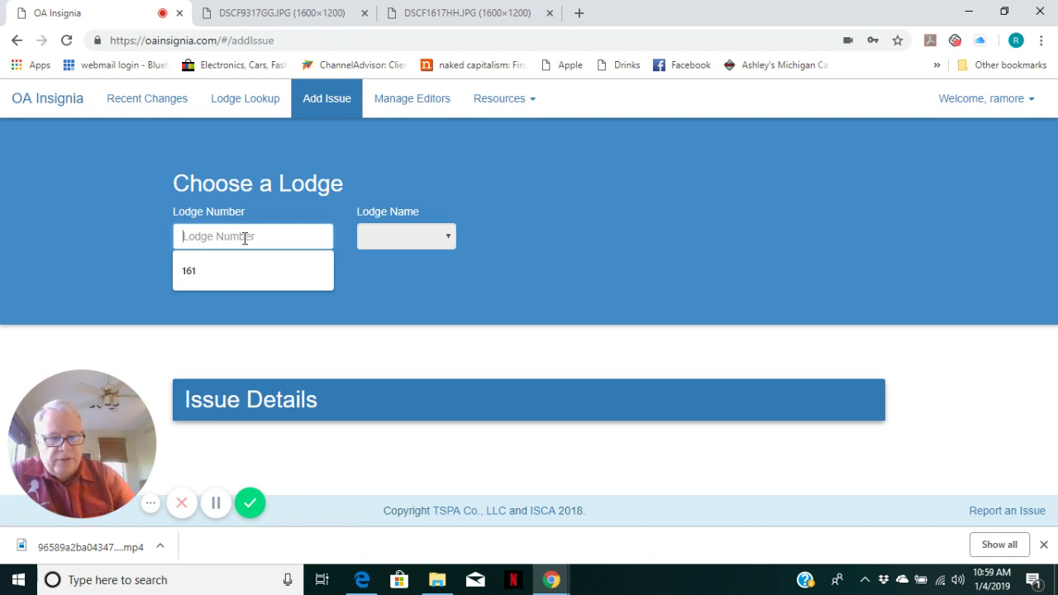
text(9)
click(373, 241)
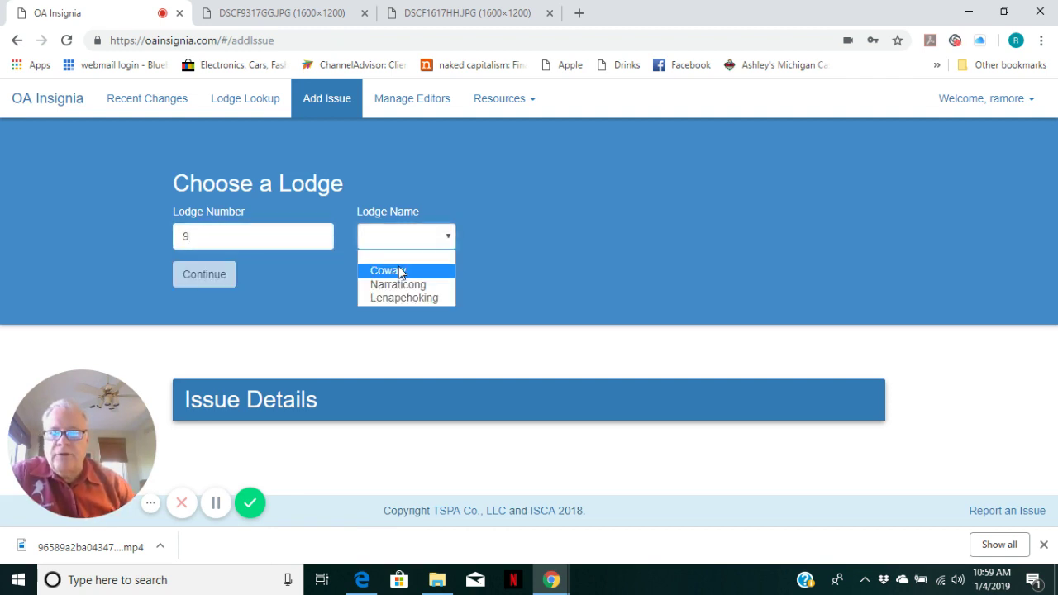
click(398, 284)
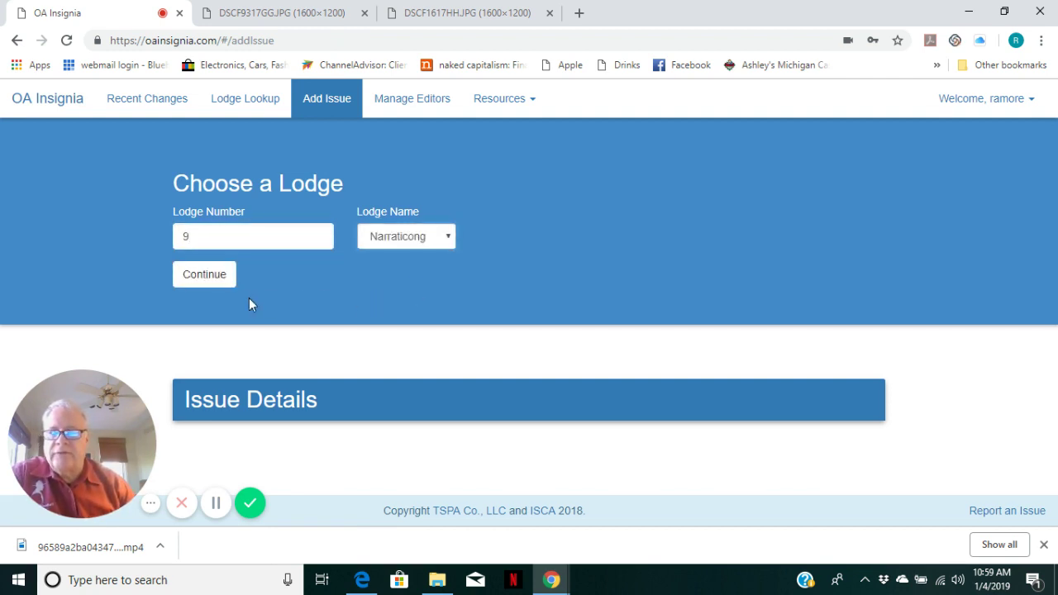
click(207, 281)
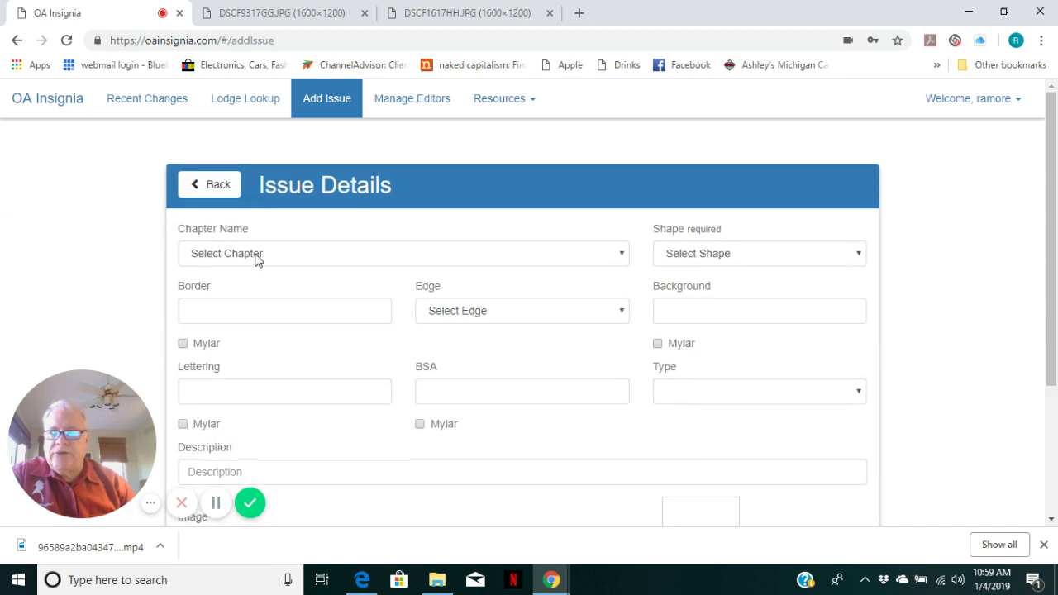
Set the issue's shape to Solid flap and its border color to BLK.
click(693, 252)
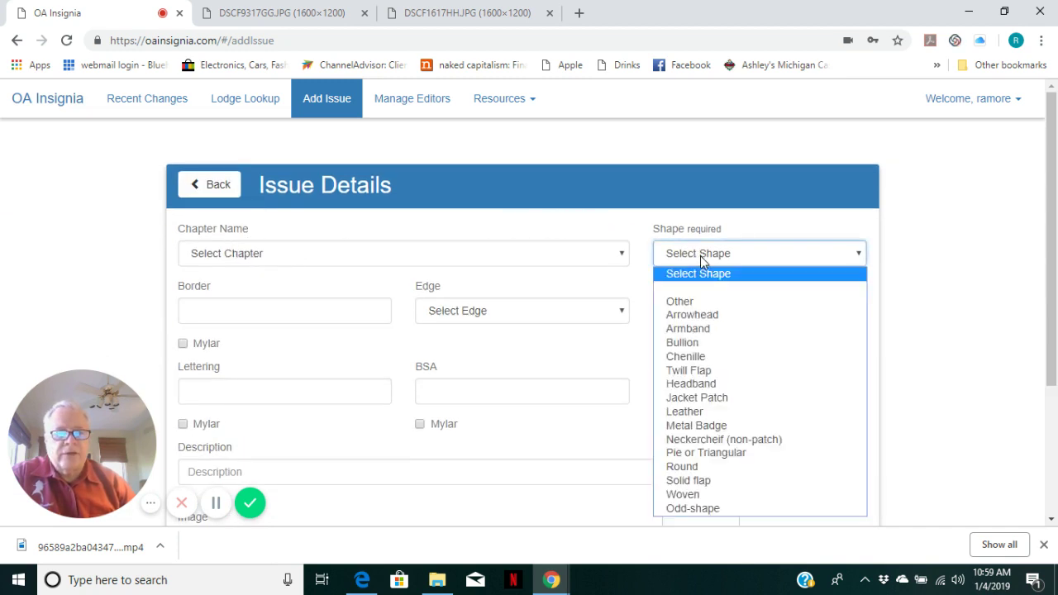
click(700, 481)
click(259, 304)
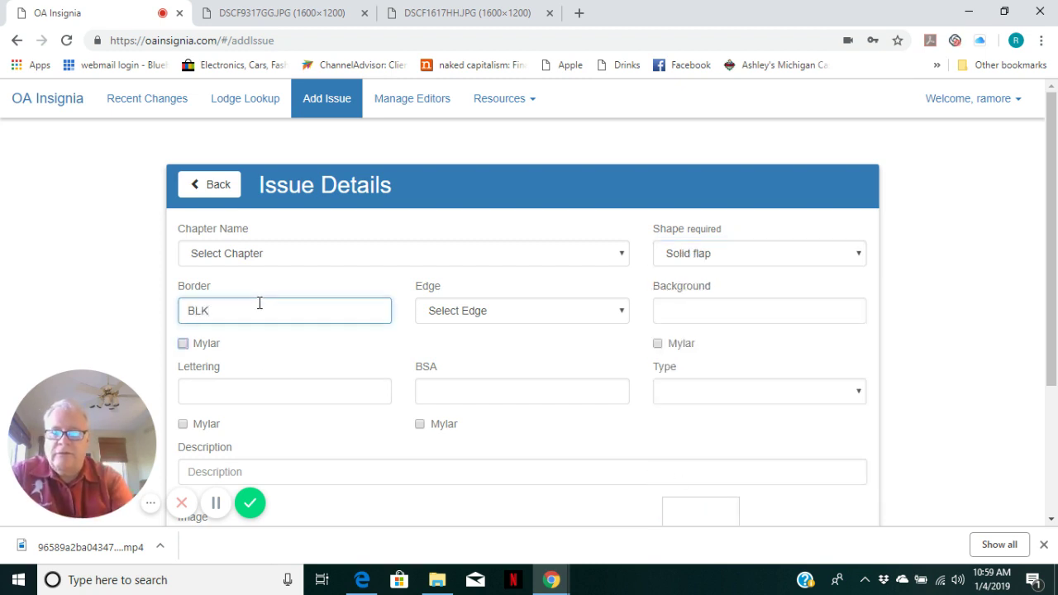
key(Tab)
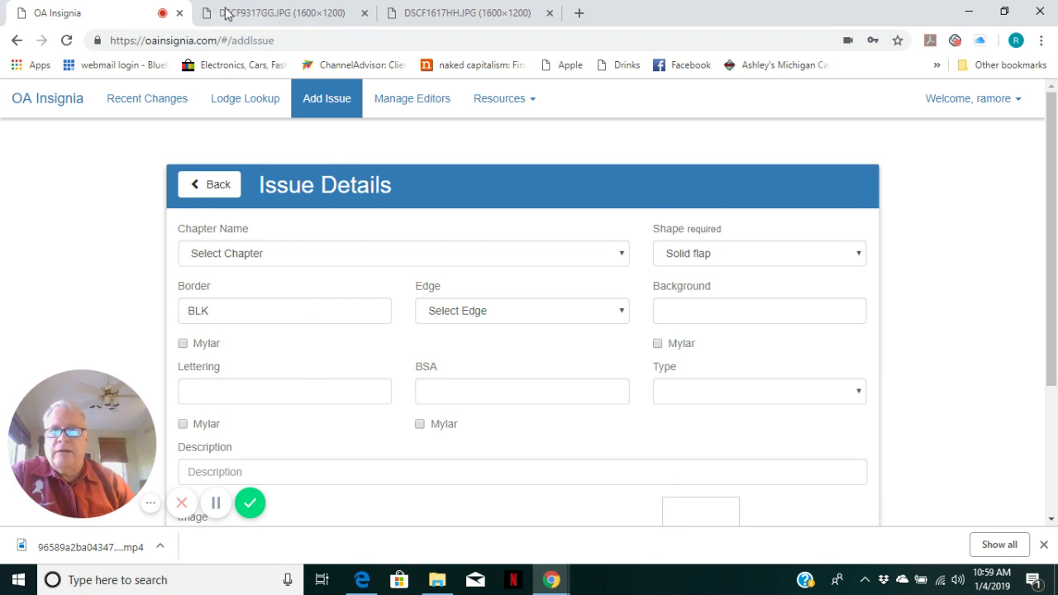
Check the Narraticong flap photo DSCF9317GG and set the issue's edge to Cut.
click(222, 8)
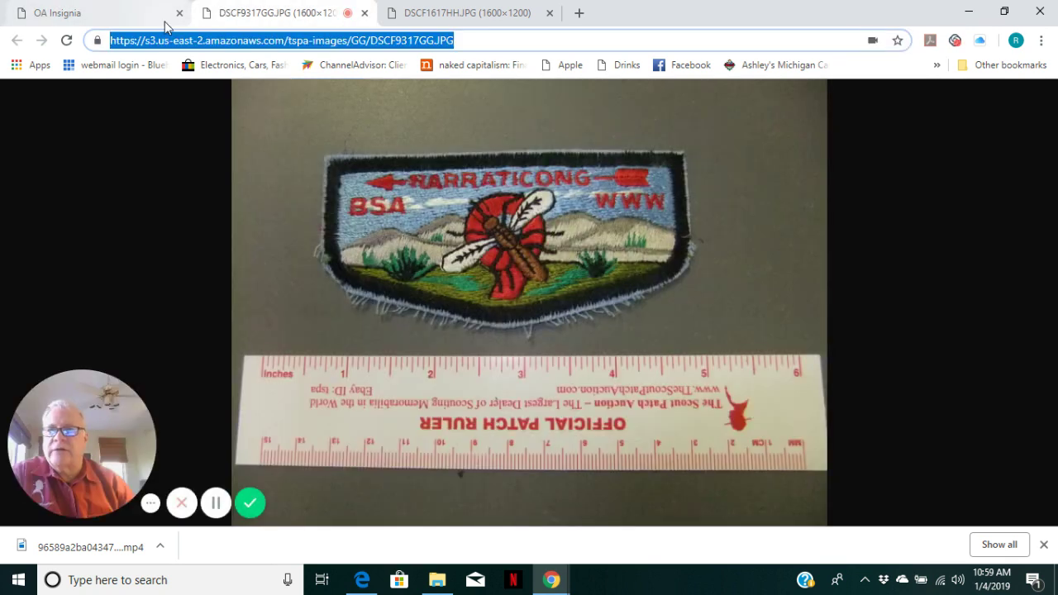
click(130, 17)
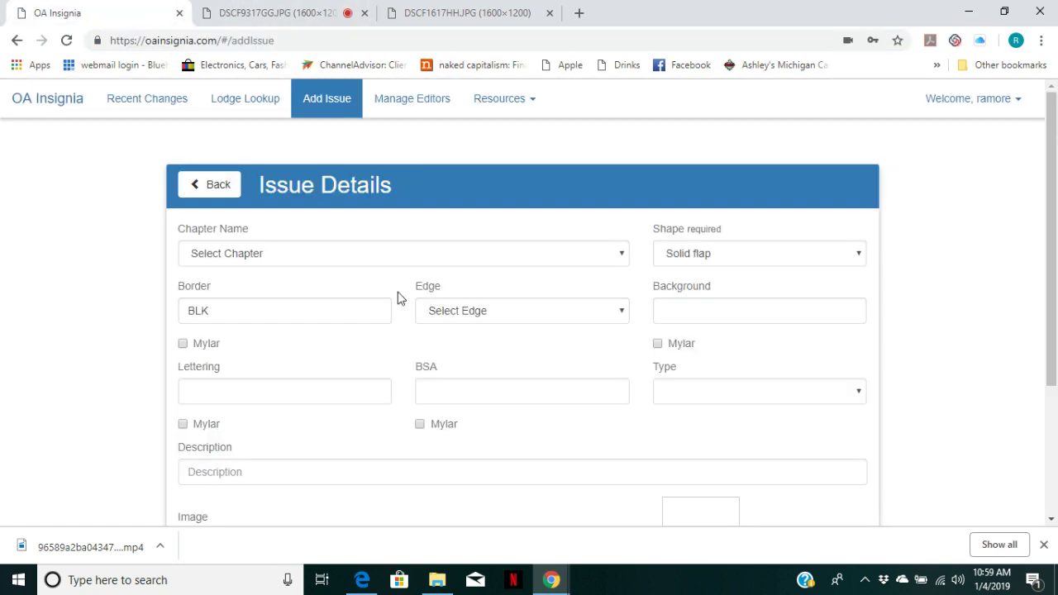
click(502, 313)
click(467, 372)
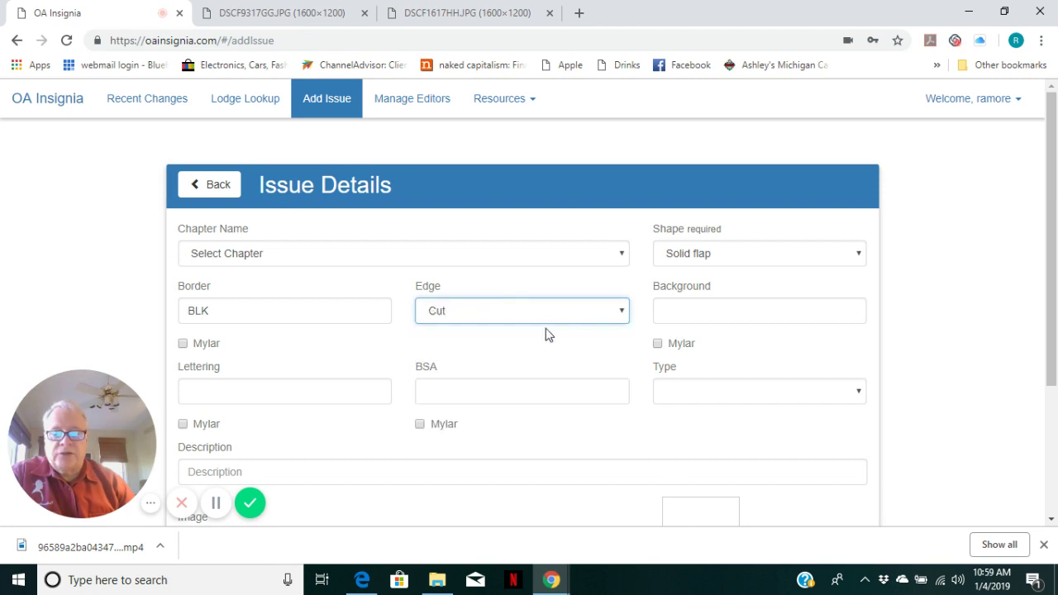
Set the issue's background color to M/C and its lettering color to rrd.
click(663, 309)
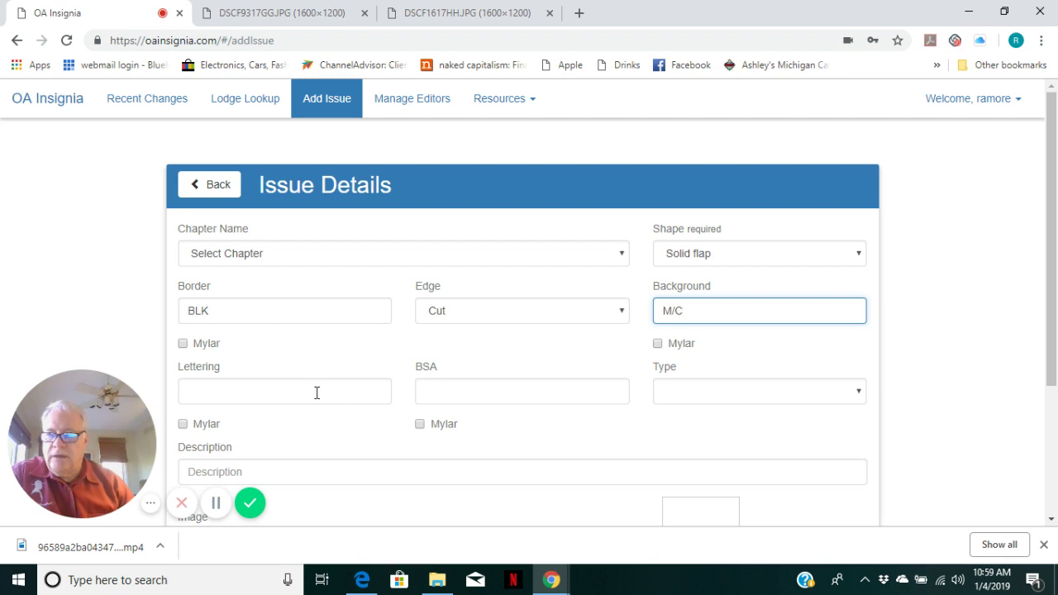
text(R)
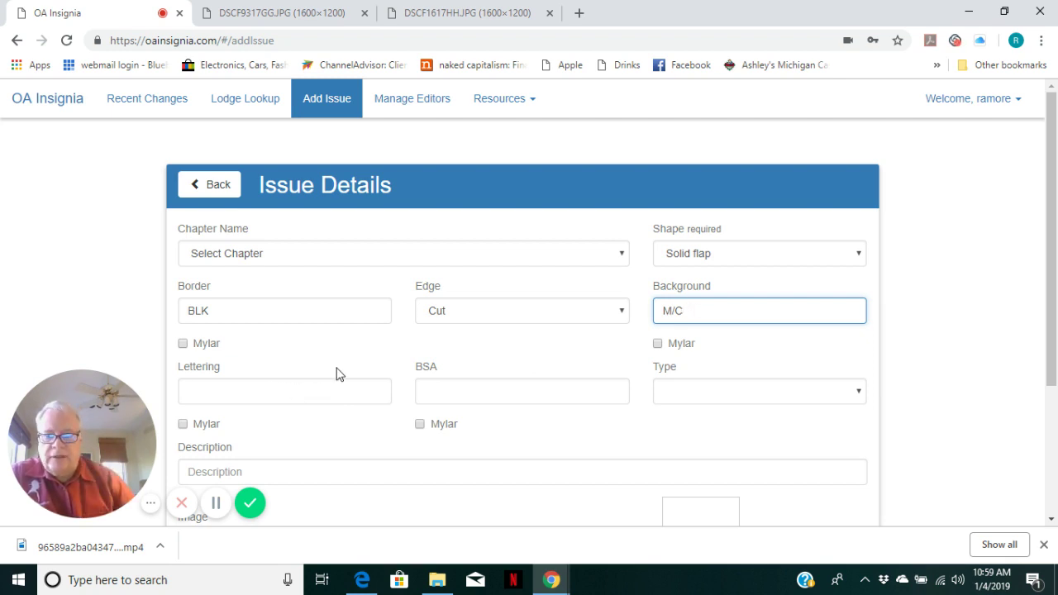
click(258, 399)
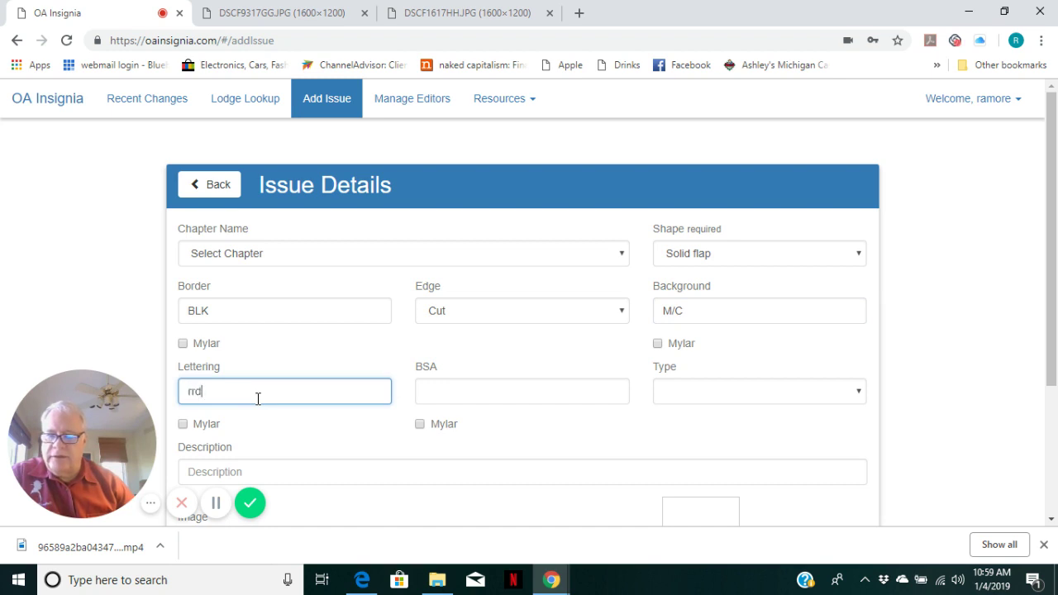
Check the flap photo DSCF9317GG, set the BSA color to RED and the issue type to Y - Special Circumstances.
click(447, 390)
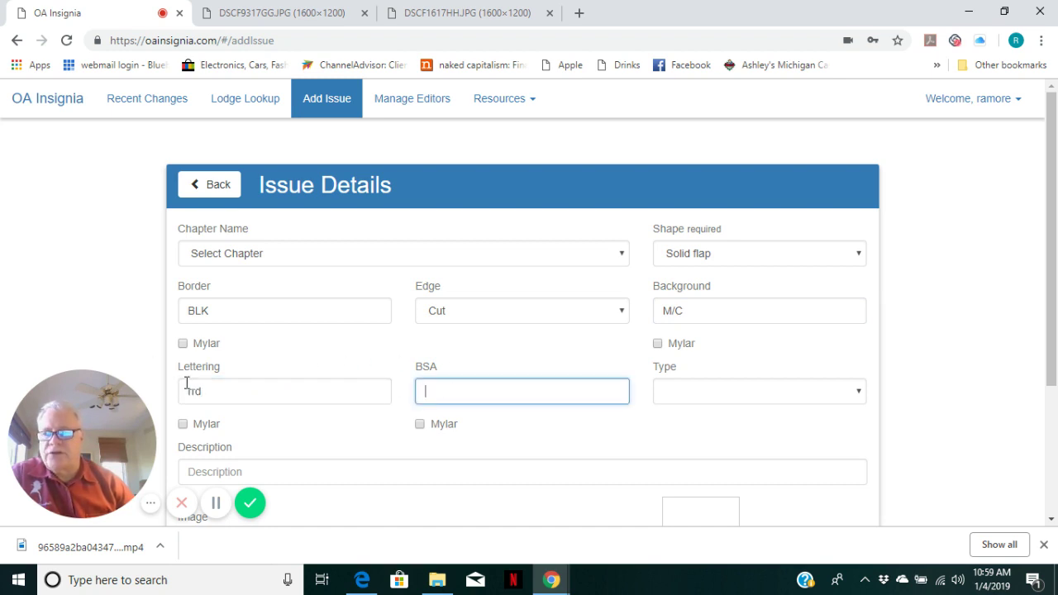
click(321, 15)
click(103, 15)
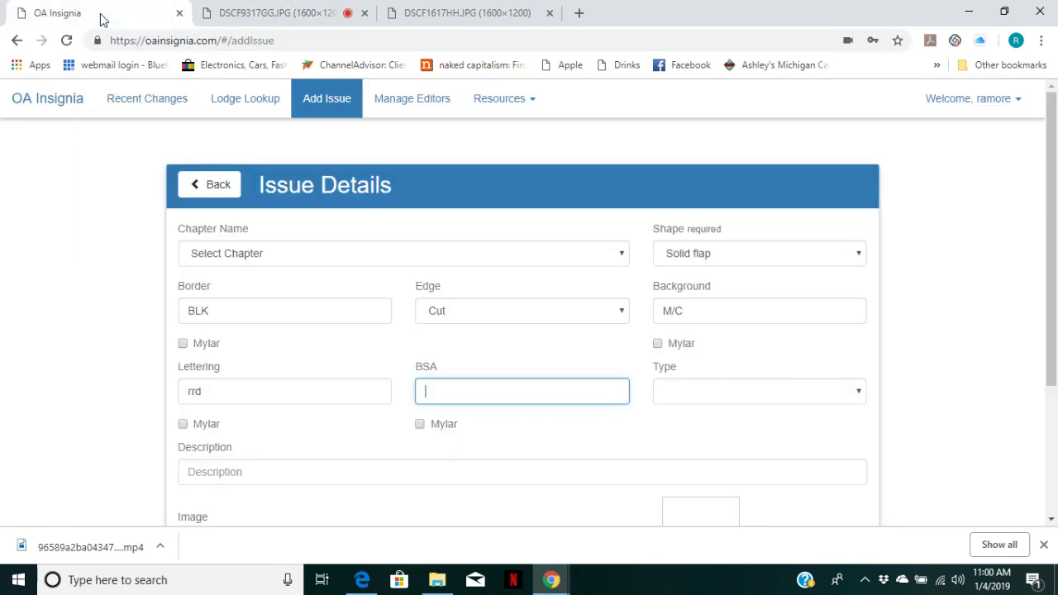
text(RED)
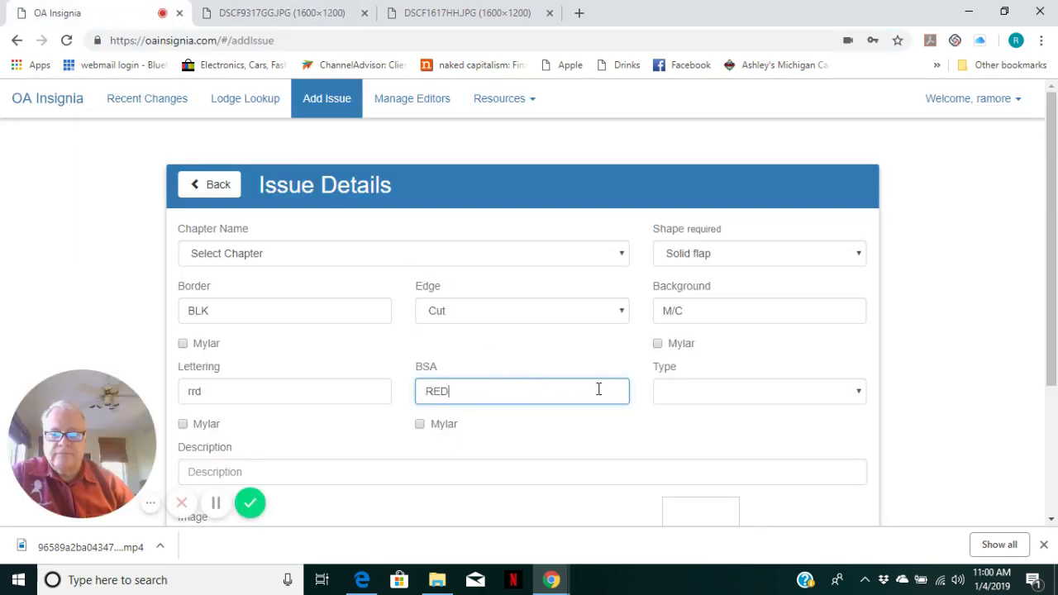
click(676, 401)
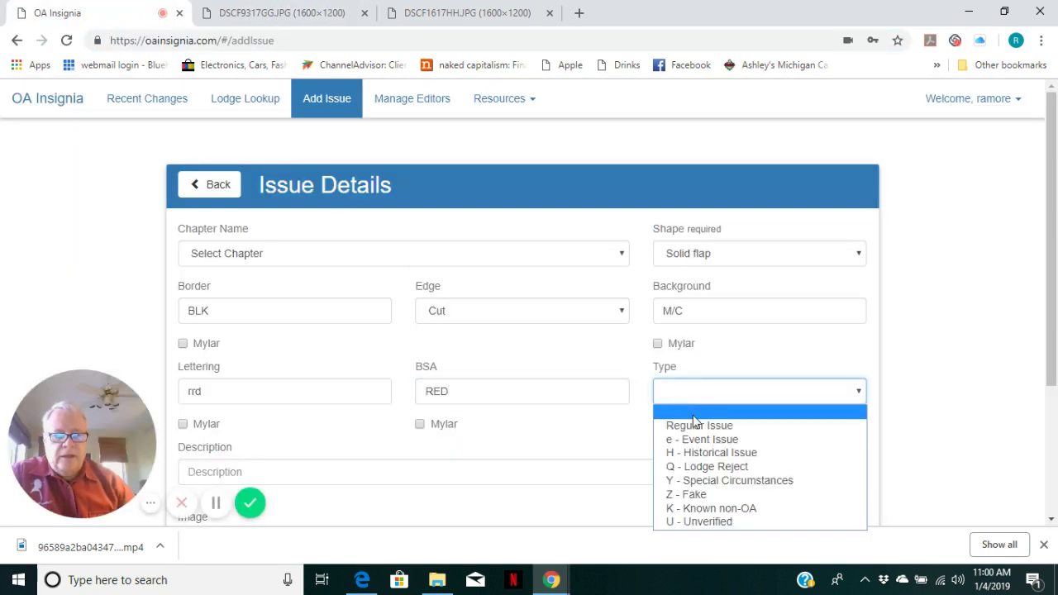
click(724, 481)
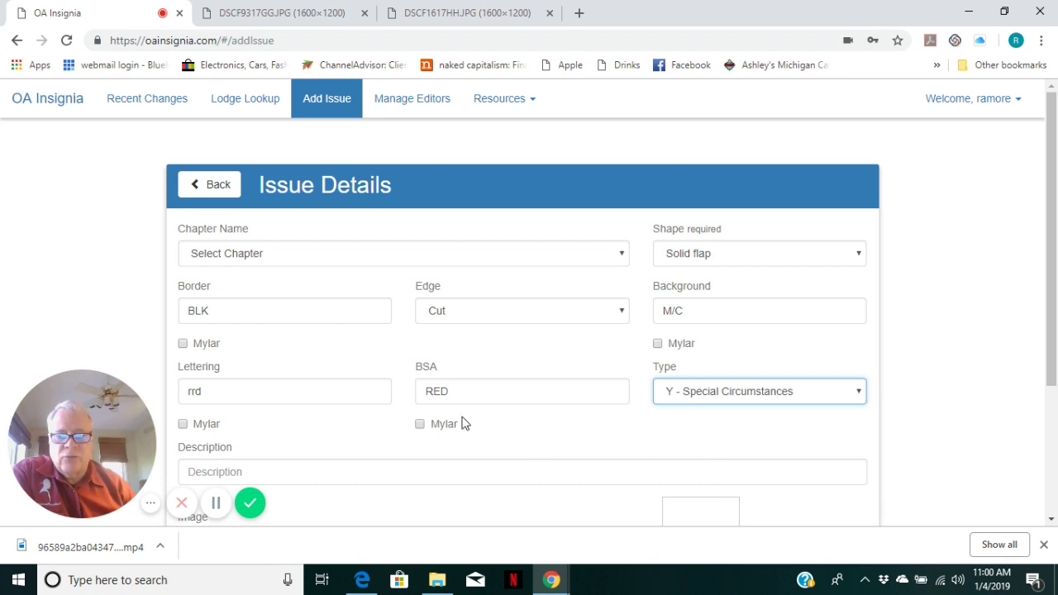
Enter the description "BSA, un-bordered version of SMY bordered DJ" for the issue.
scroll(463, 423, down, 2)
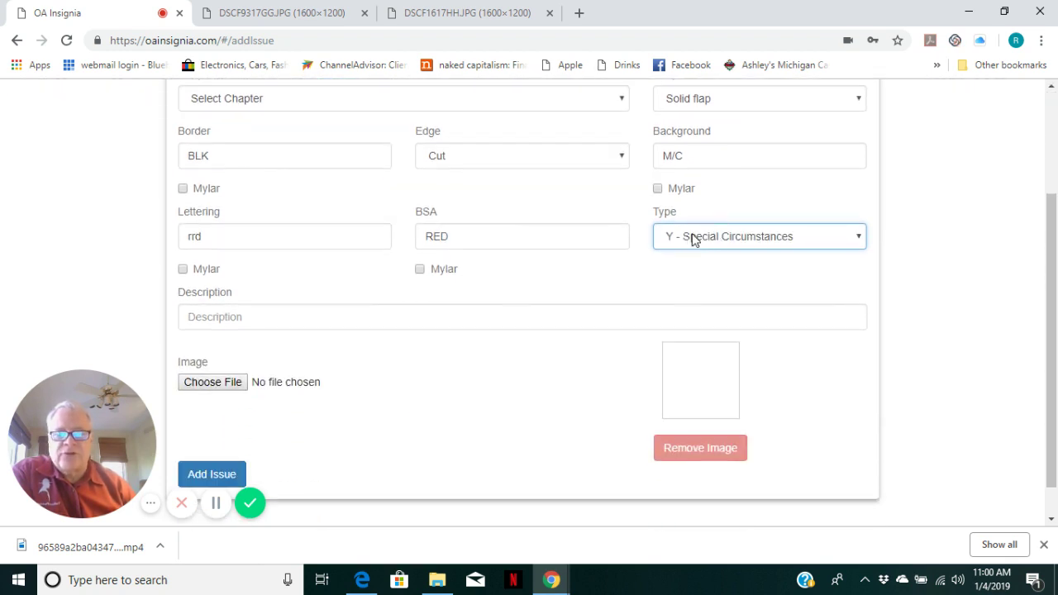
click(314, 317)
text(BSA, un-bordered version of)
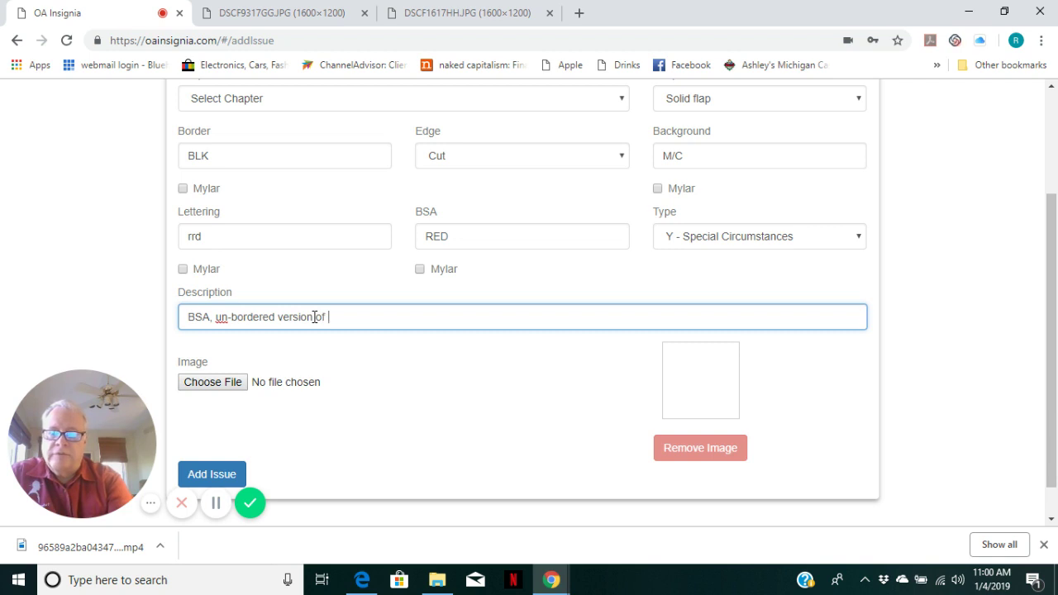
text(SMY border)
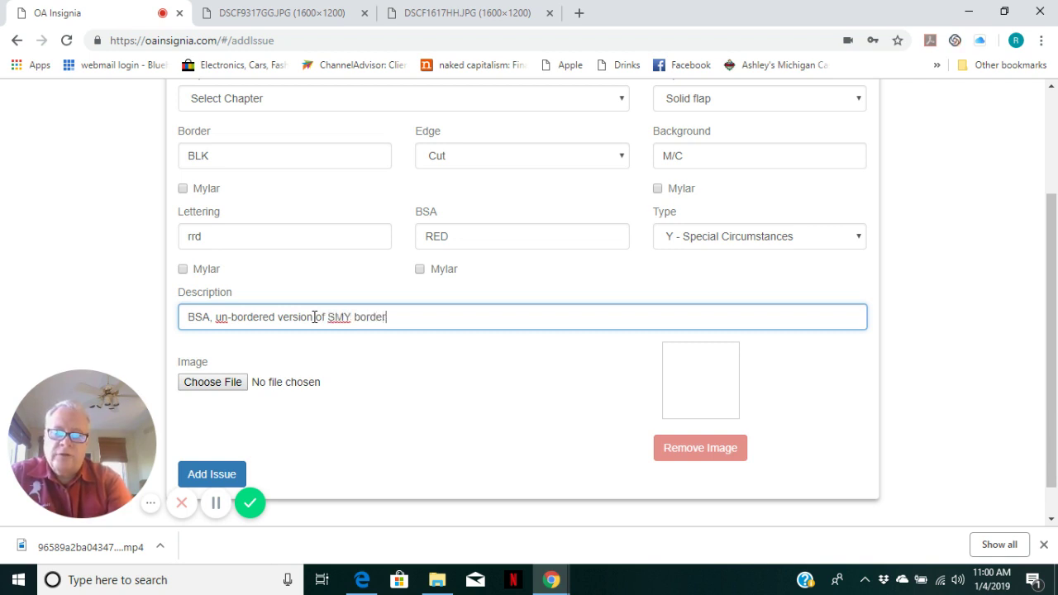
text(ed DJ)
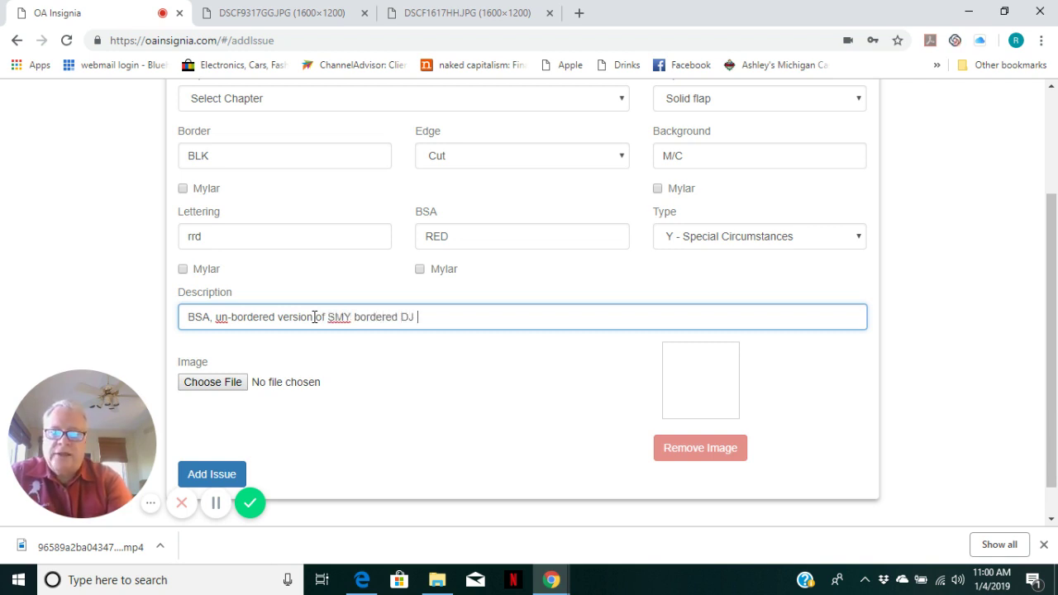
Attach DSCF9137GG.JPG from the GG folder in tspa_images as the issue's image, and remove it again.
click(213, 378)
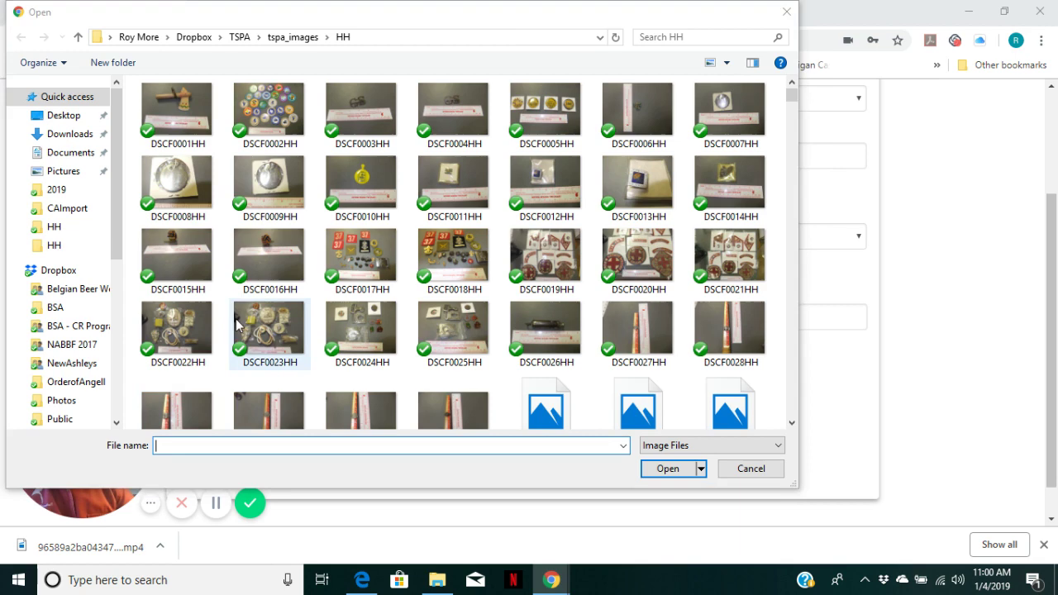
click(286, 36)
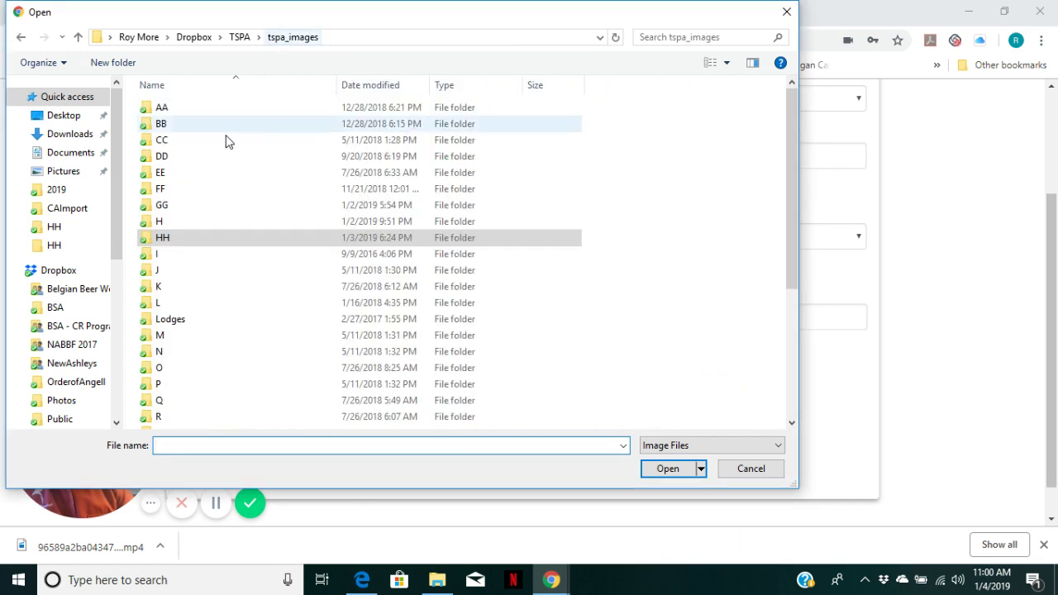
click(155, 207)
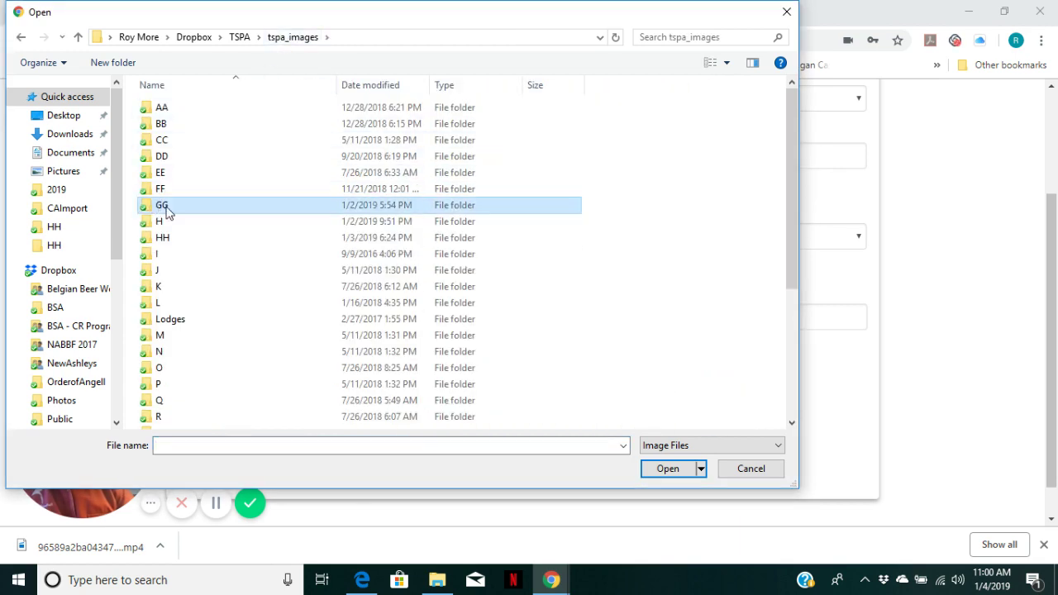
double_click(168, 210)
click(219, 445)
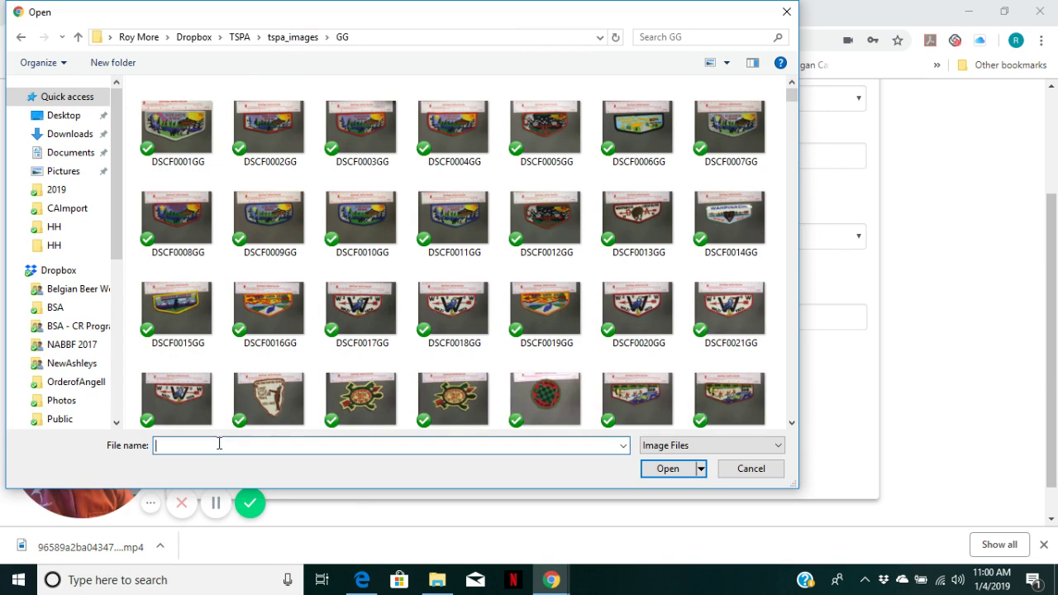
drag(362, 17, 381, 35)
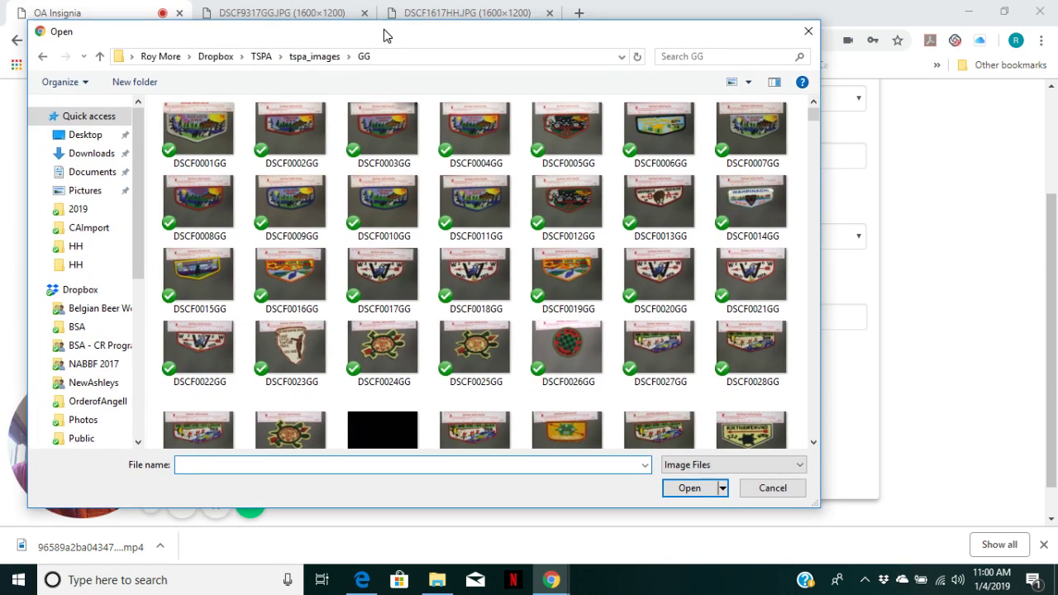
text(DS)
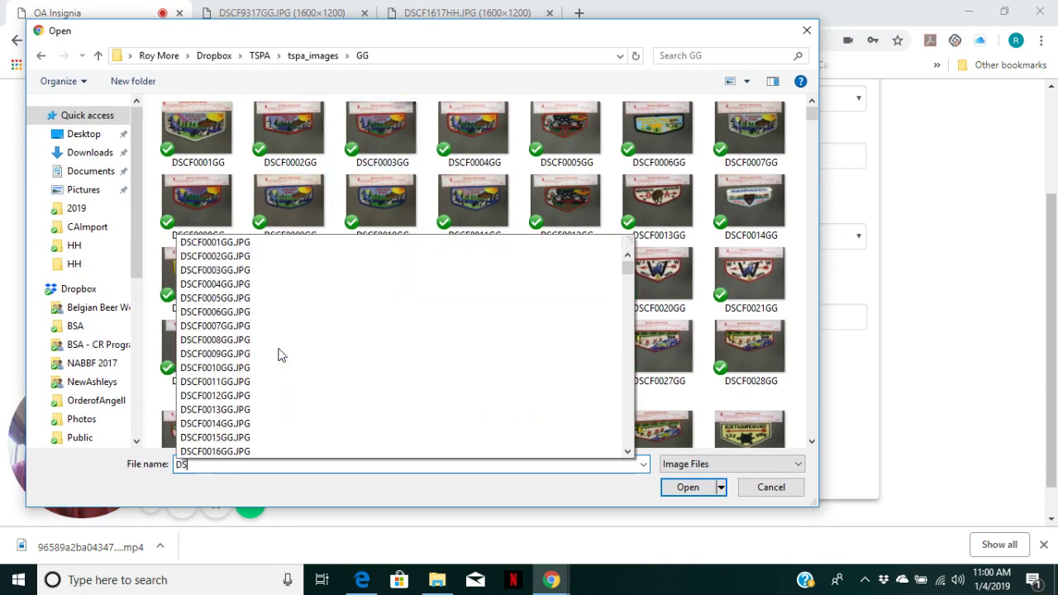
text(CF9137)
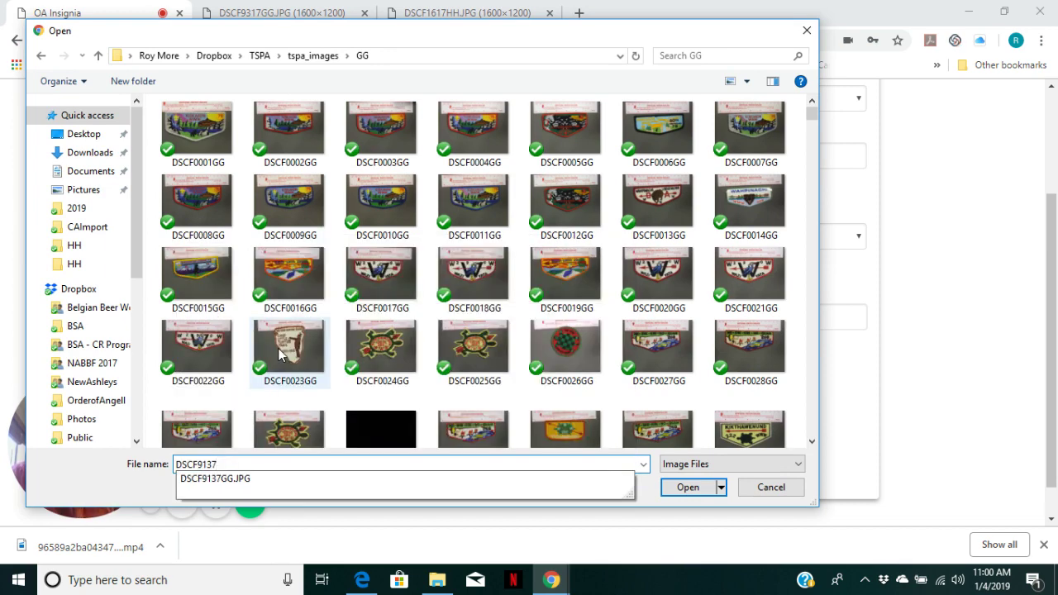
click(217, 480)
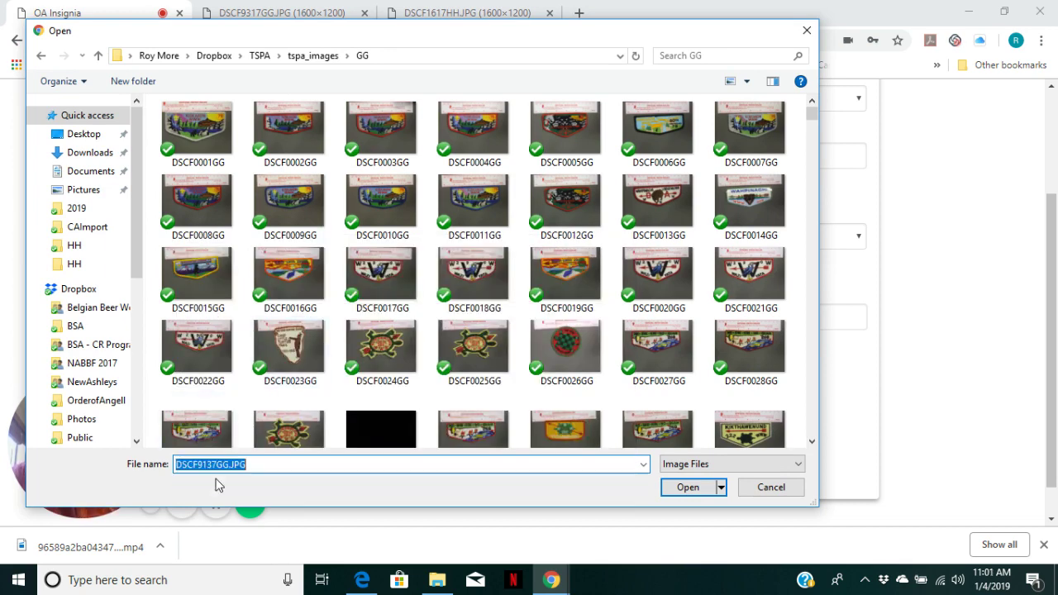
click(689, 487)
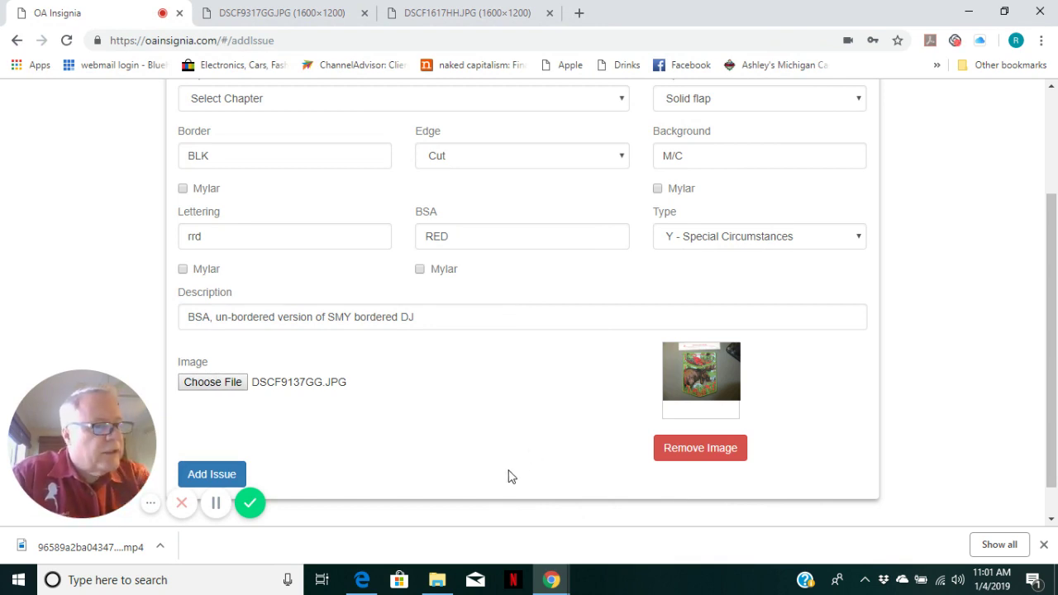
click(704, 453)
Attach DSCF9317GG.JPG from the GG folder as the issue's image.
click(211, 382)
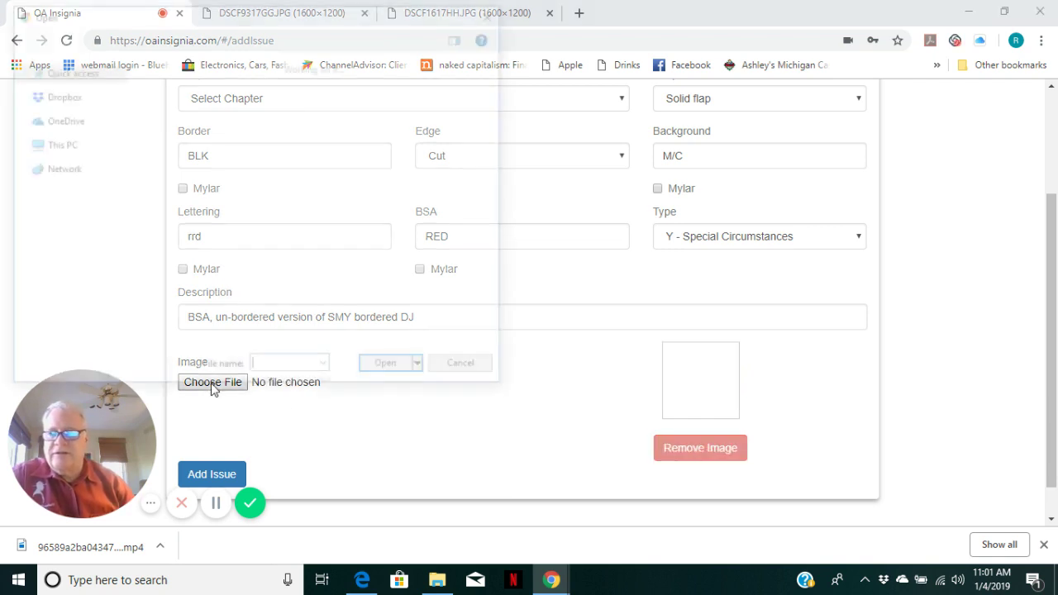
text(DSCF)
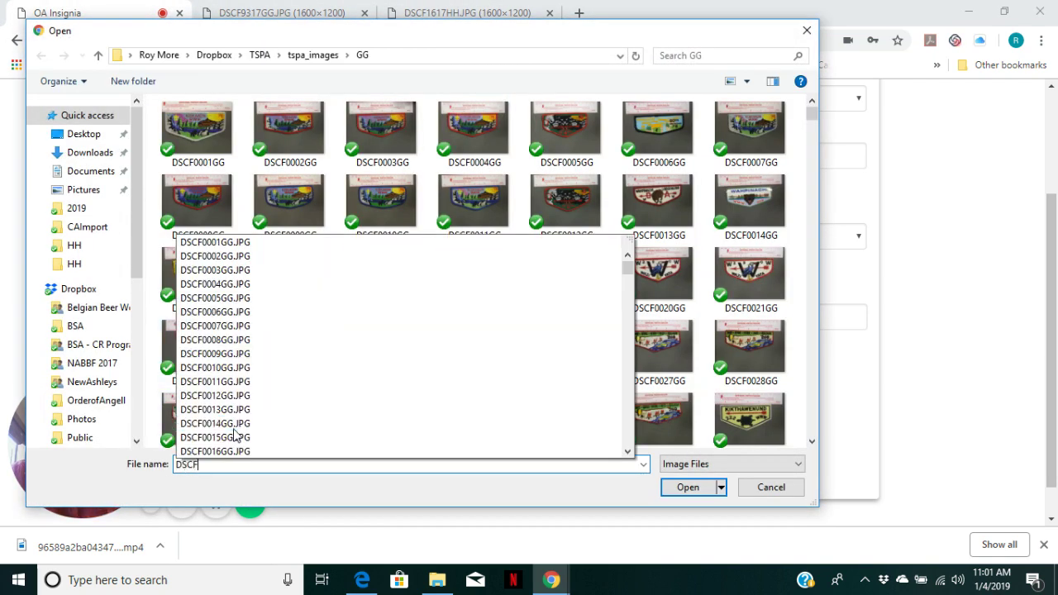
text(93176)
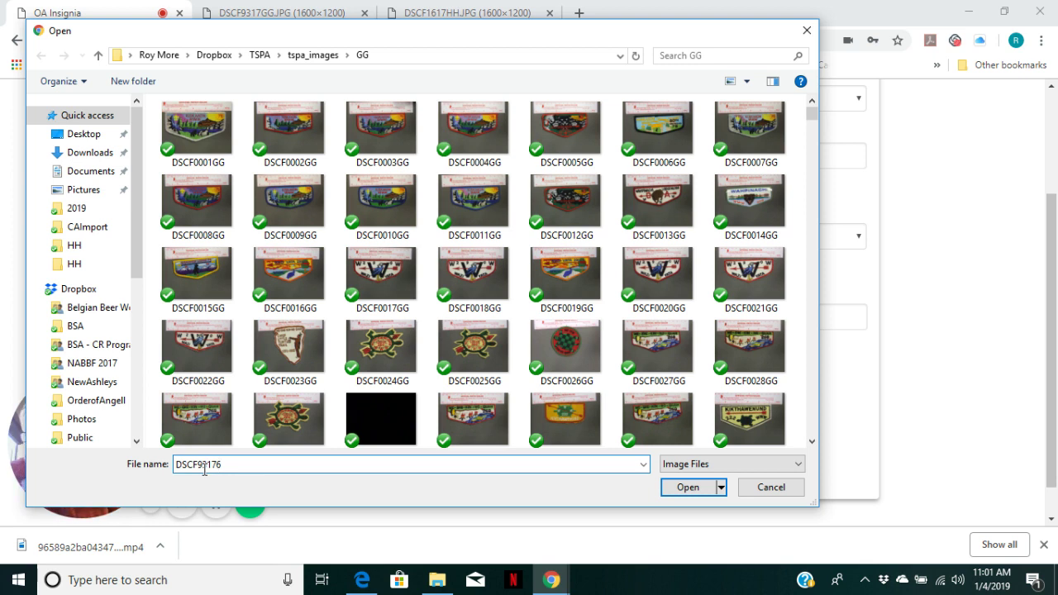
key(BackSpace)
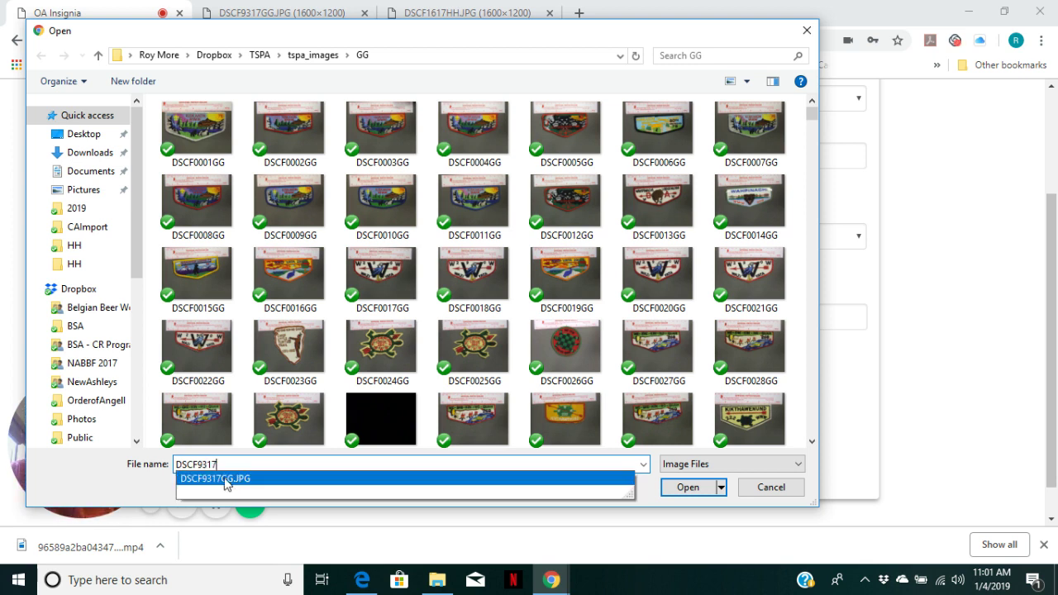
click(226, 480)
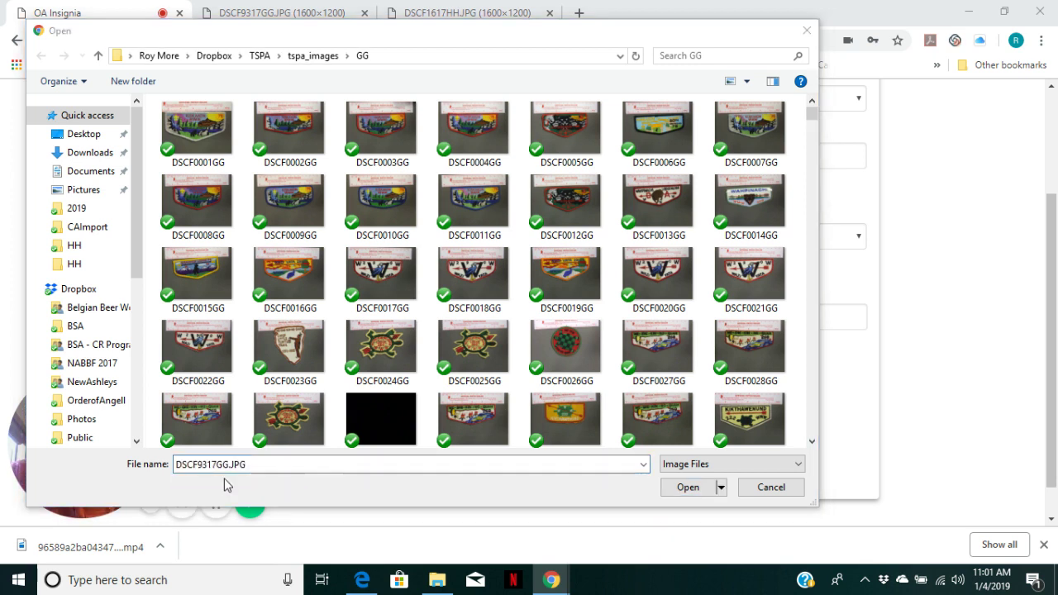
click(687, 487)
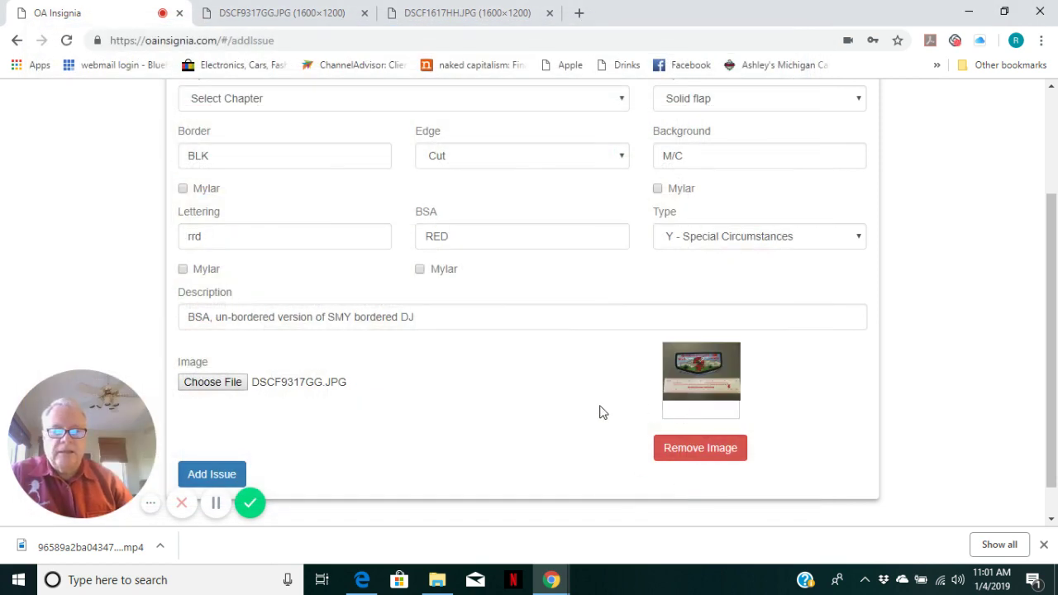
Try to submit the new Narraticong flap issue and return to its lettering color.
click(198, 477)
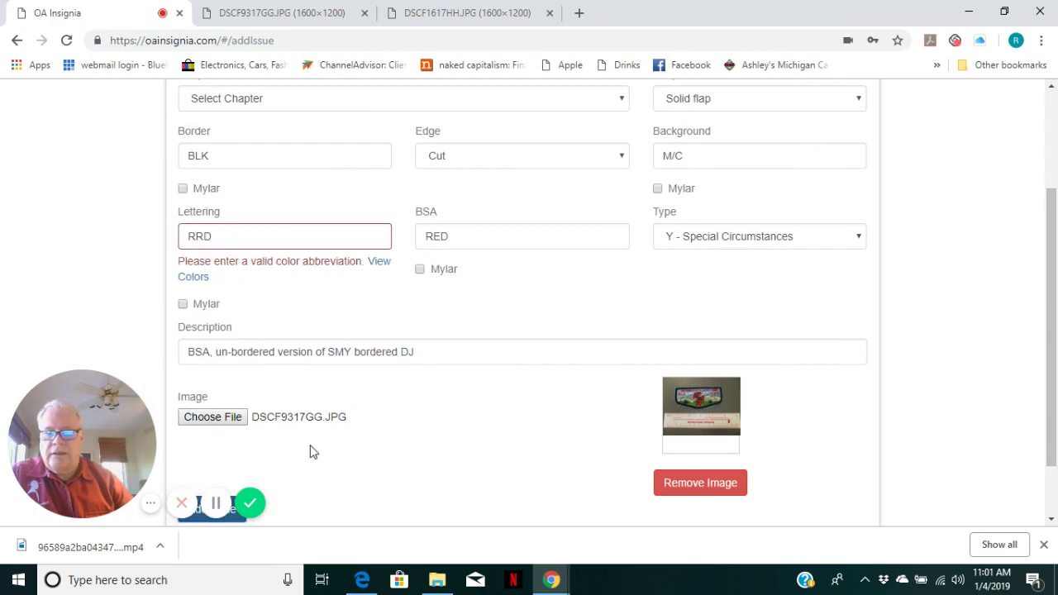
scroll(323, 442, down, 1)
scroll(260, 378, up, 2)
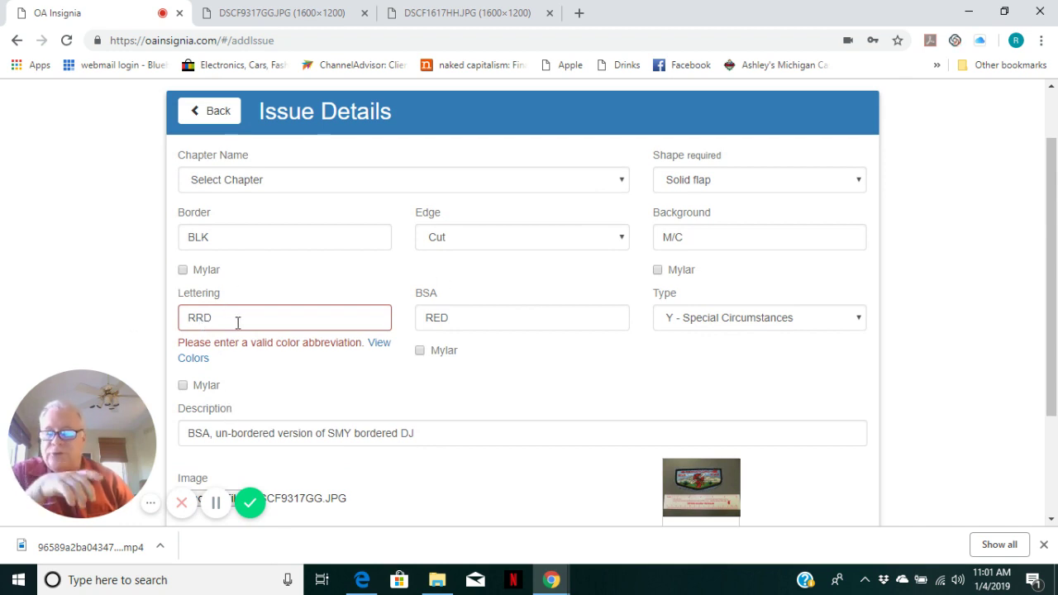
Look through the complete list of available colors and their abbreviations for the lettering color.
click(373, 353)
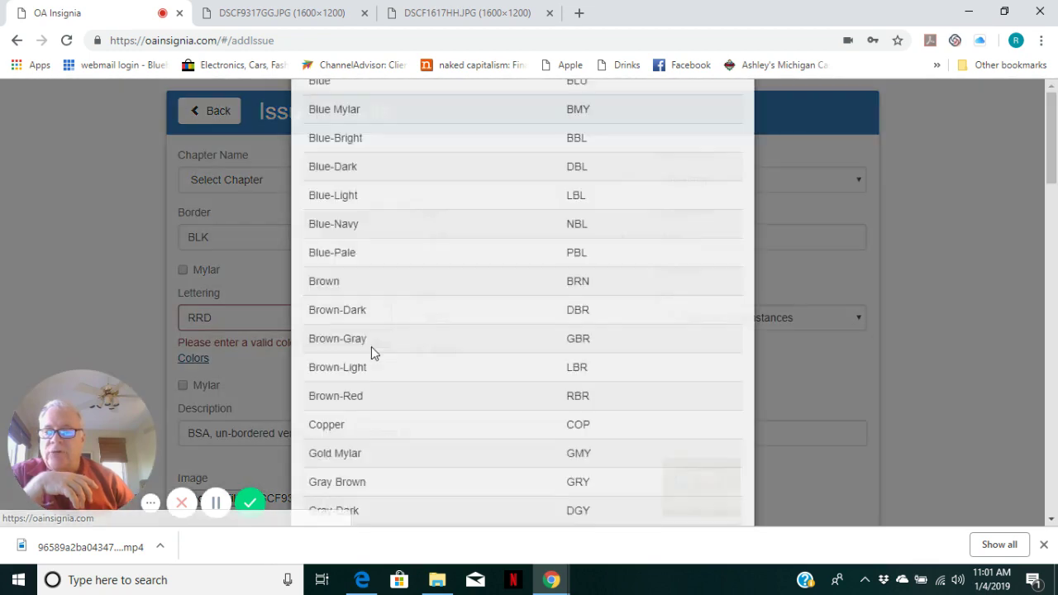
scroll(409, 273, down, 5)
scroll(411, 281, down, 14)
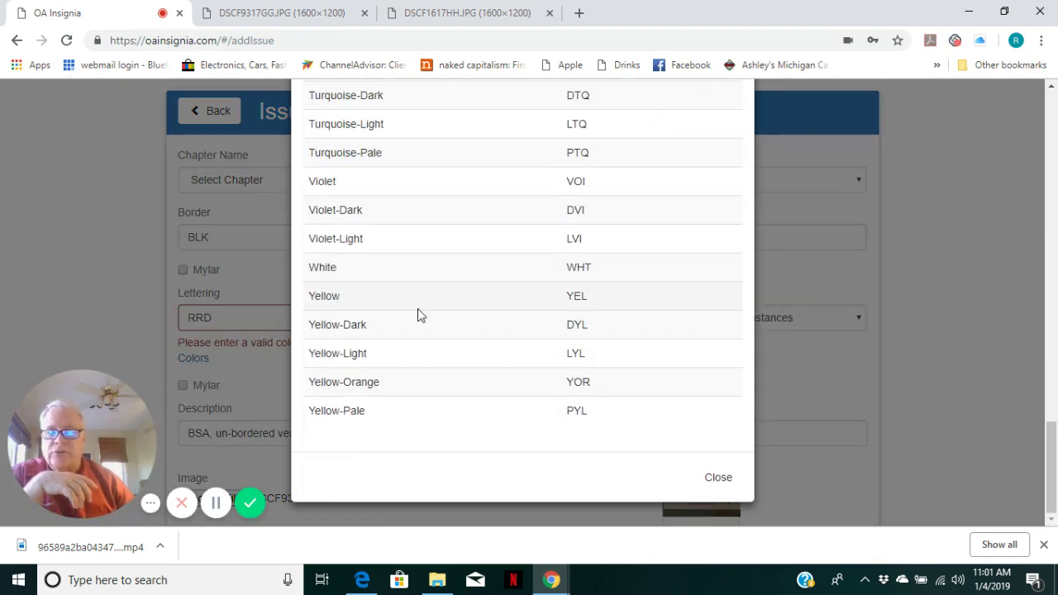
scroll(672, 330, up, 14)
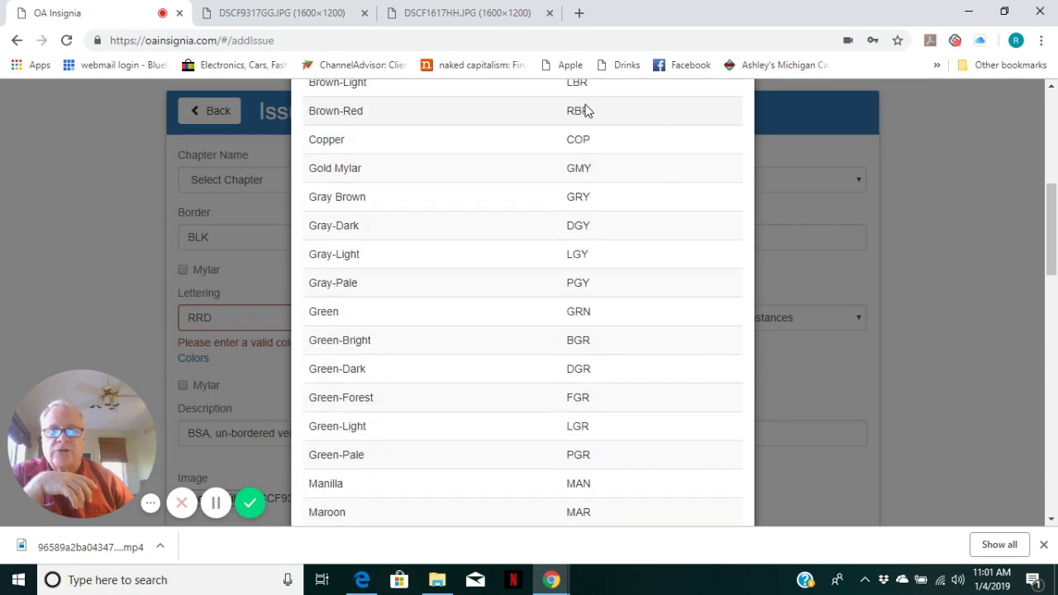
scroll(585, 110, up, 6)
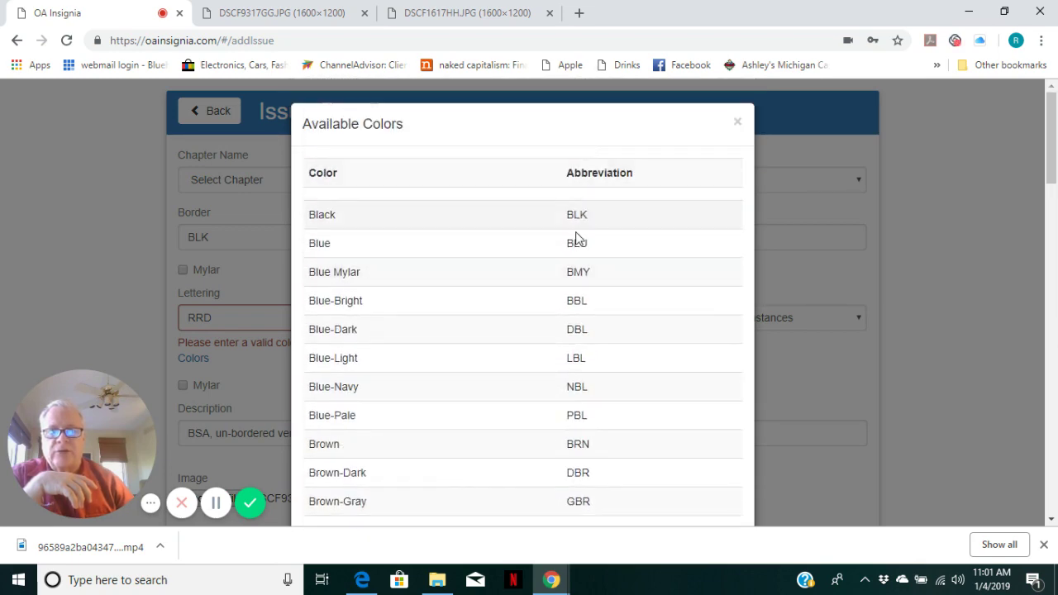
scroll(574, 303, down, 11)
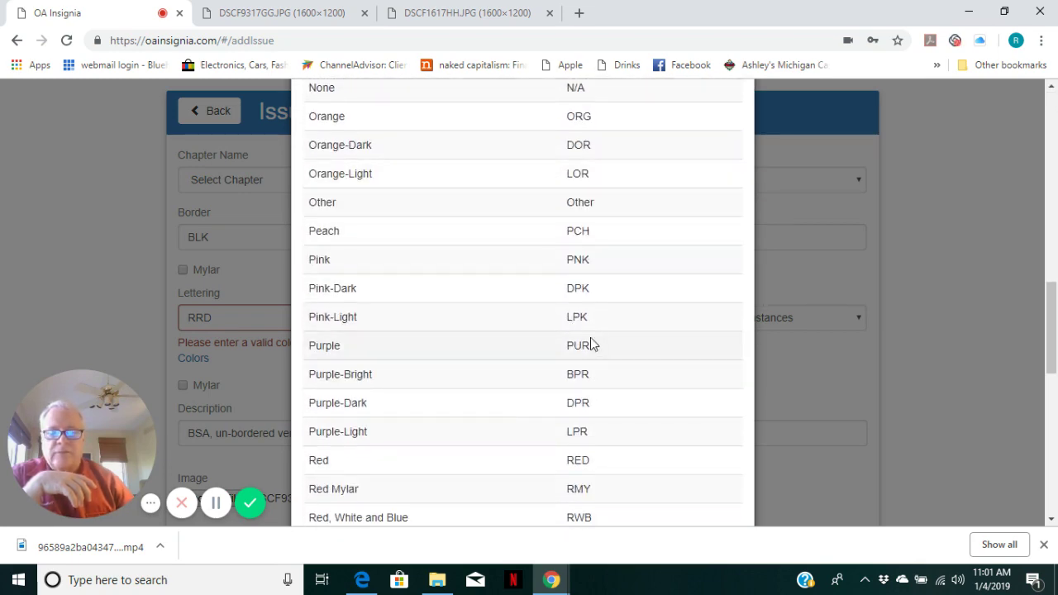
scroll(591, 346, down, 10)
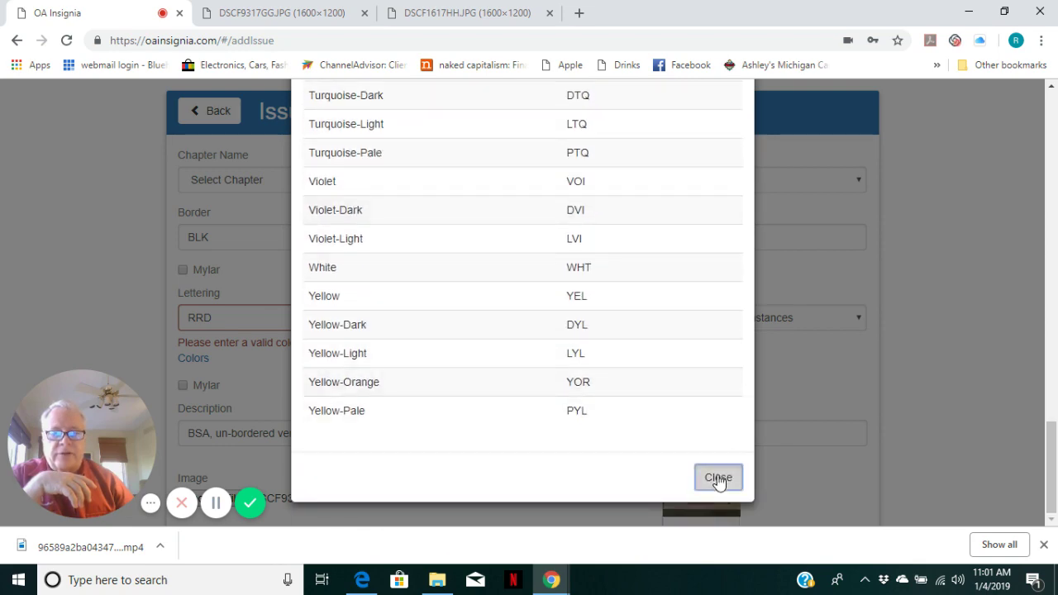
Close the color list, set the lettering color to RED, and submit the new Narraticong flap issue.
click(718, 479)
drag(188, 318, 209, 319)
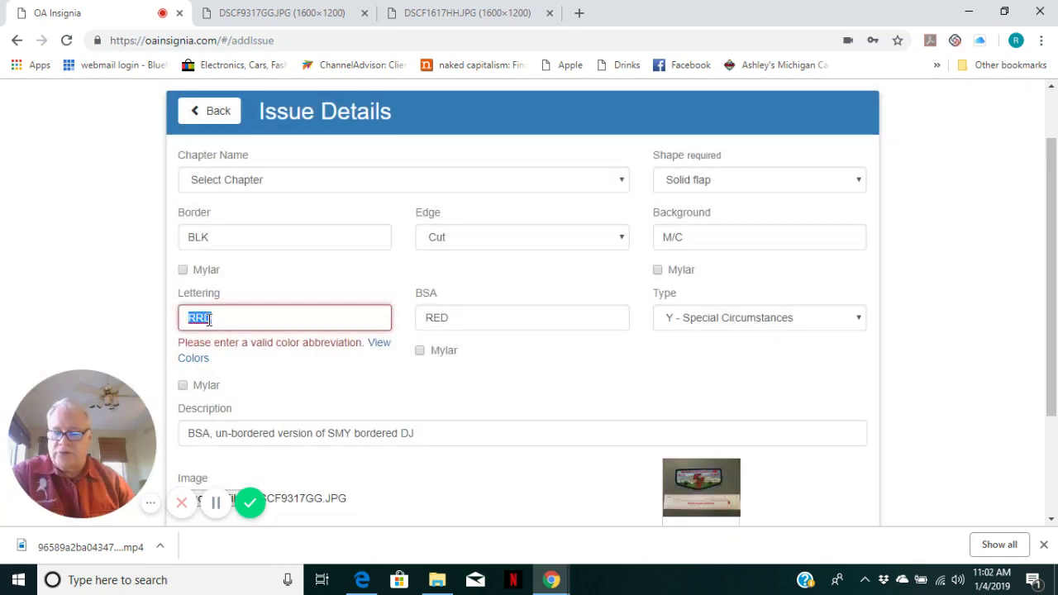
text(RED)
scroll(361, 359, down, 2)
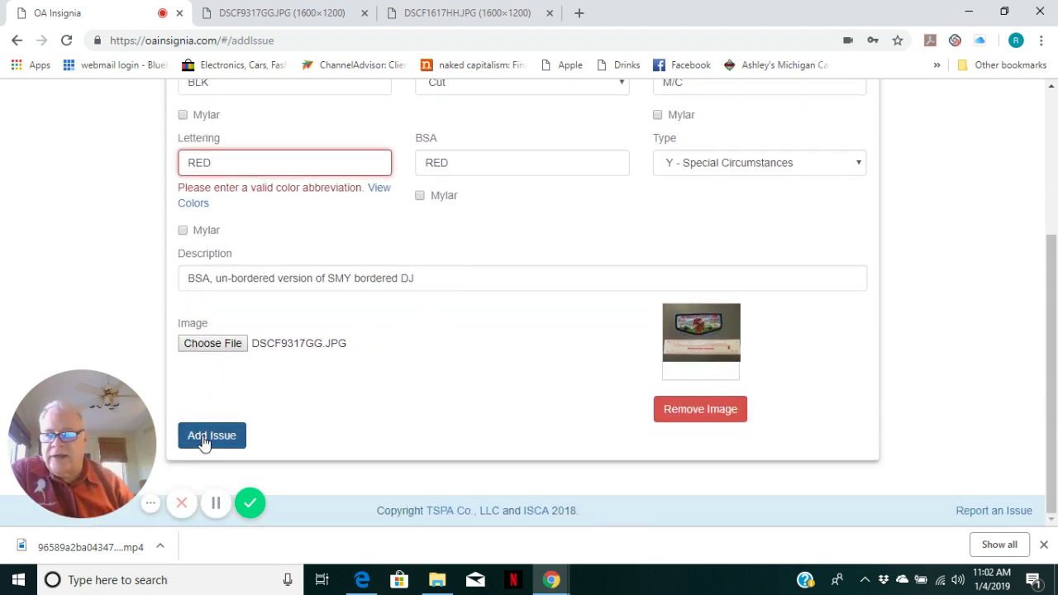
click(204, 441)
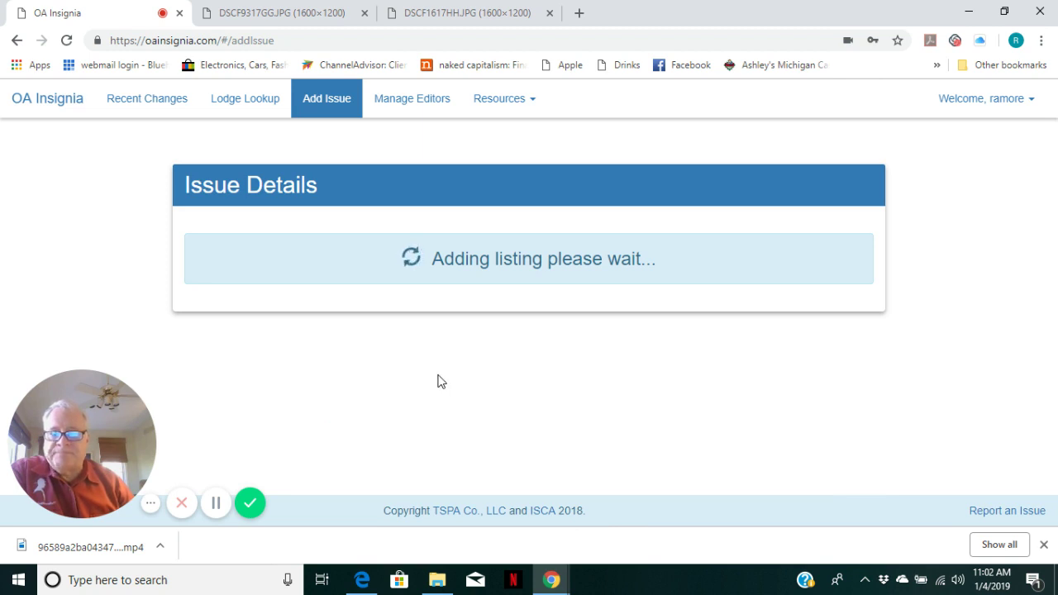
Open the new lodge 9B issue from the recent changes list and review its photo and details.
click(403, 257)
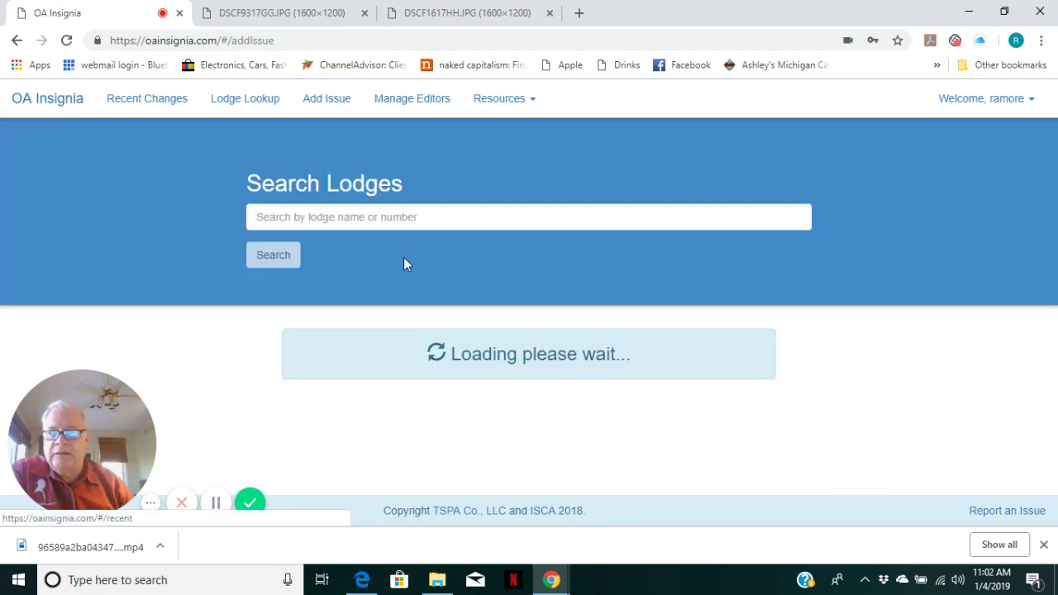
scroll(394, 272, down, 2)
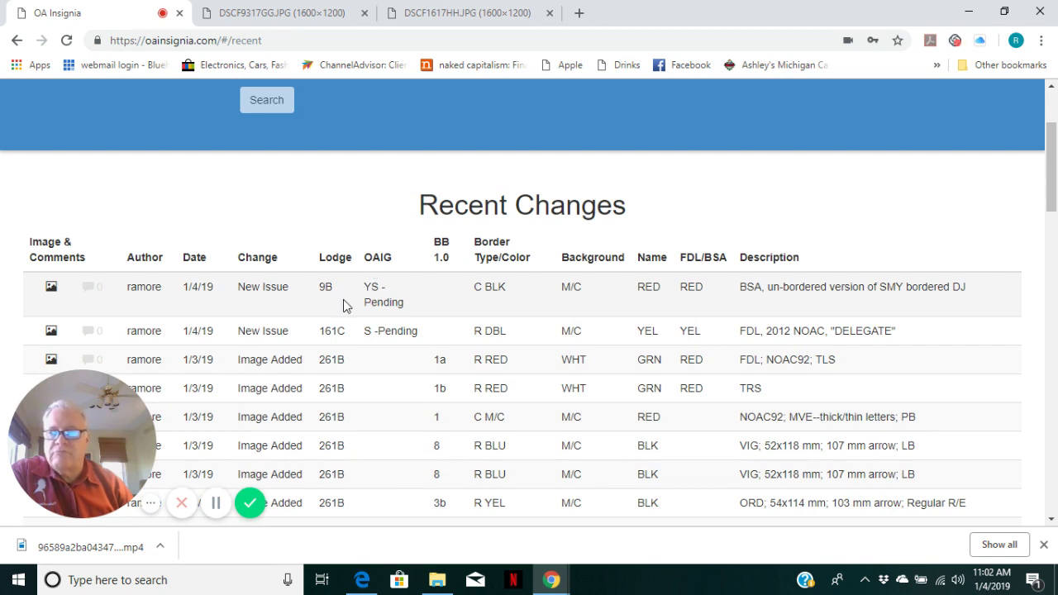
click(51, 289)
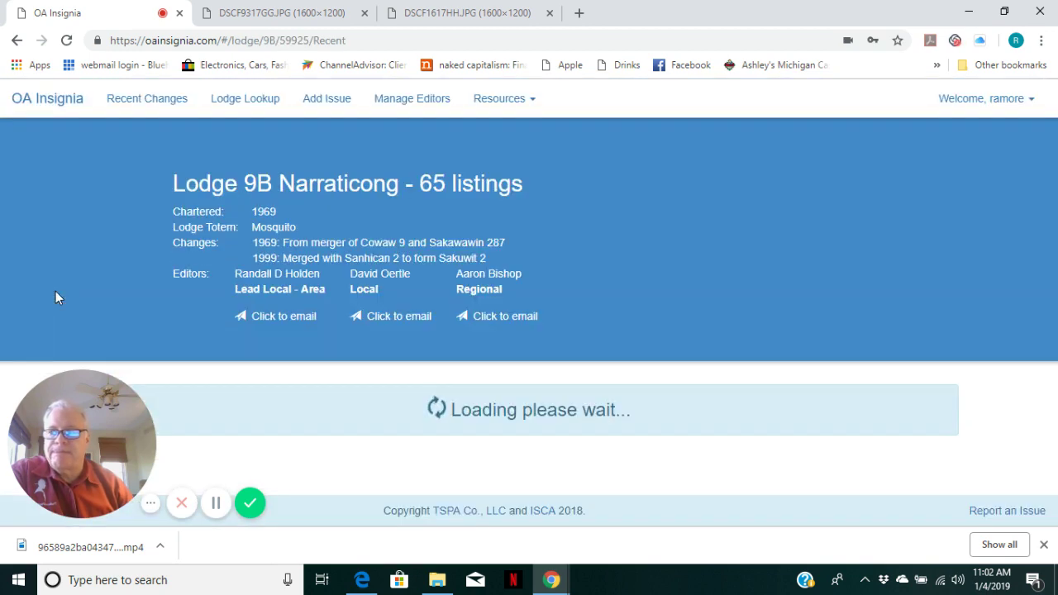
scroll(378, 325, down, 2)
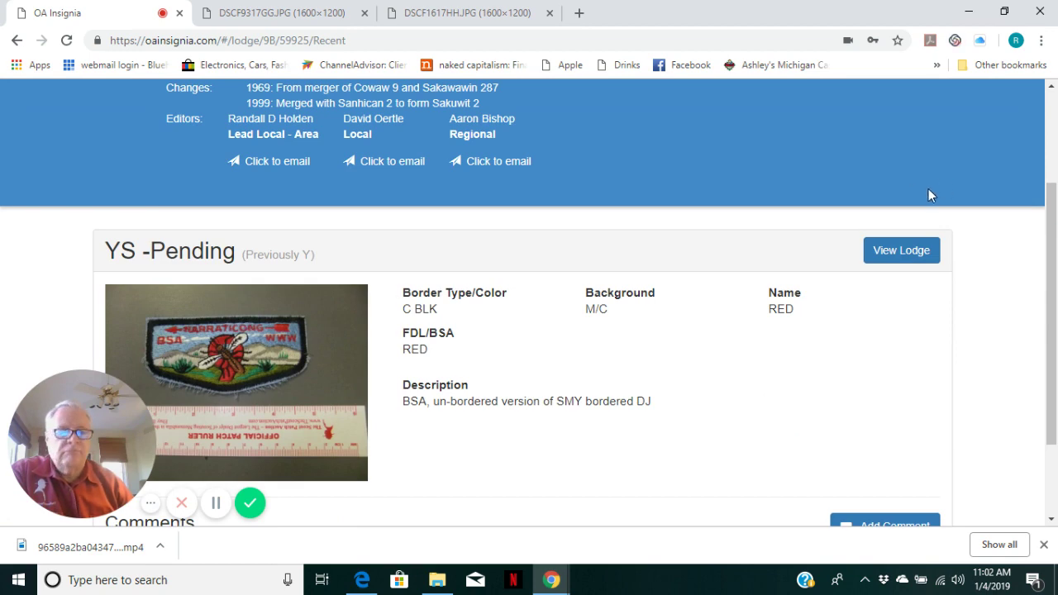
Open the guide's Rules and Guidelines document, view its title page, and return to the lodge 9B listing.
scroll(927, 189, up, 2)
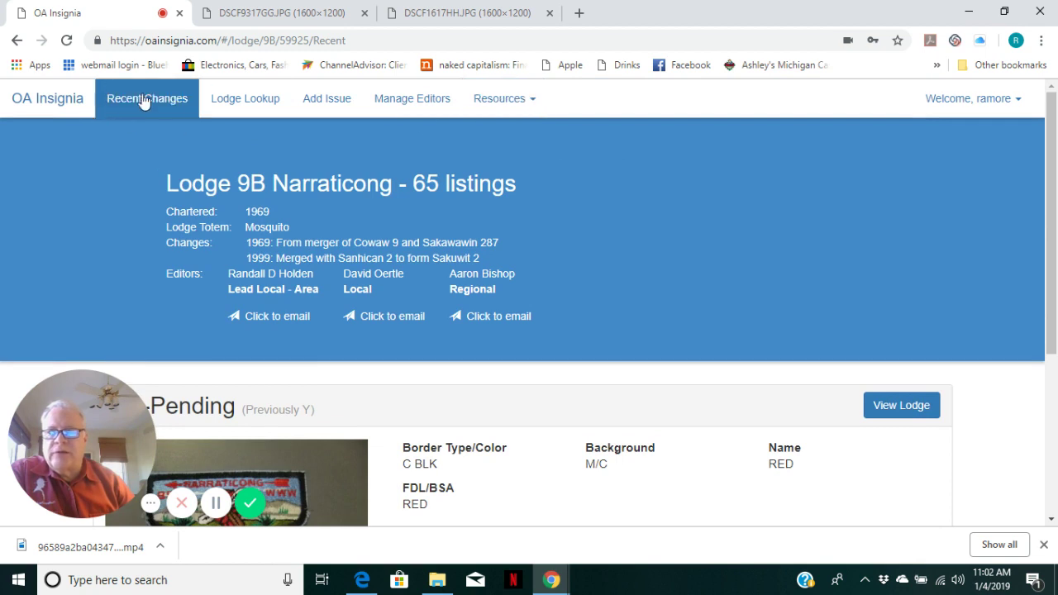
click(480, 98)
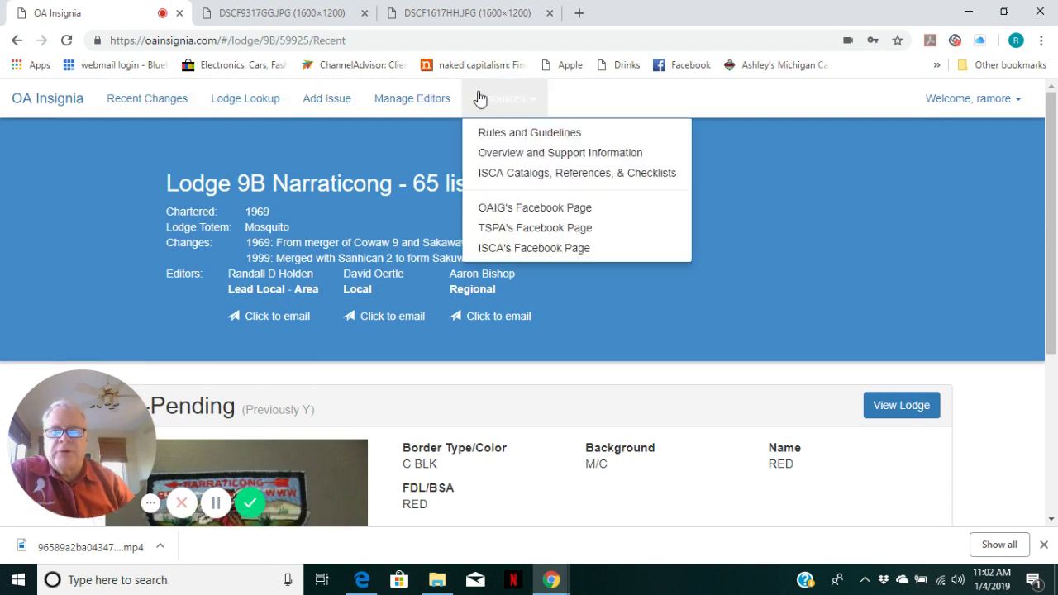
click(499, 98)
click(501, 100)
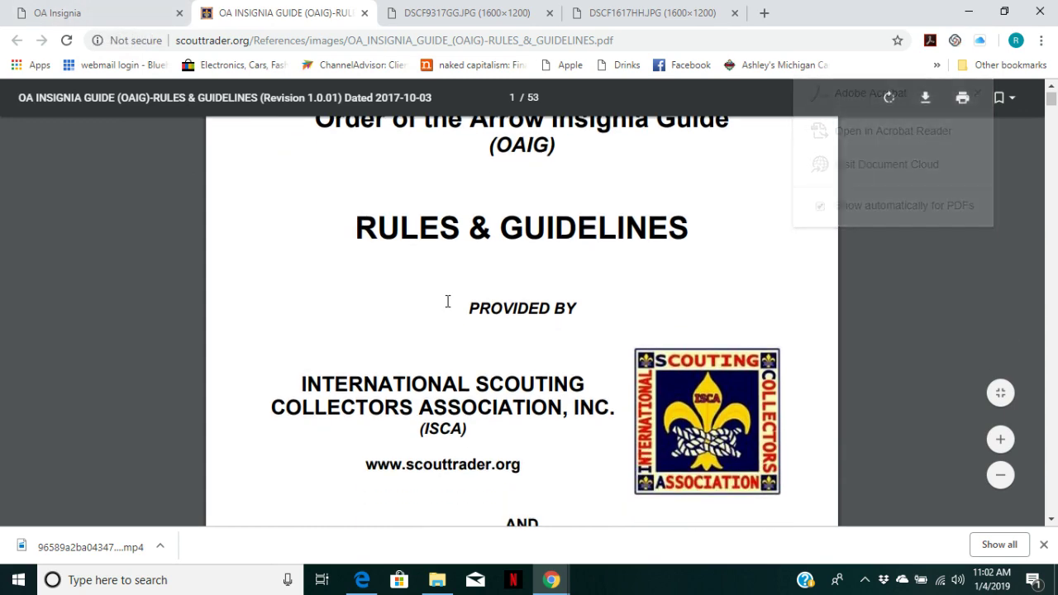
scroll(446, 297, up, 5)
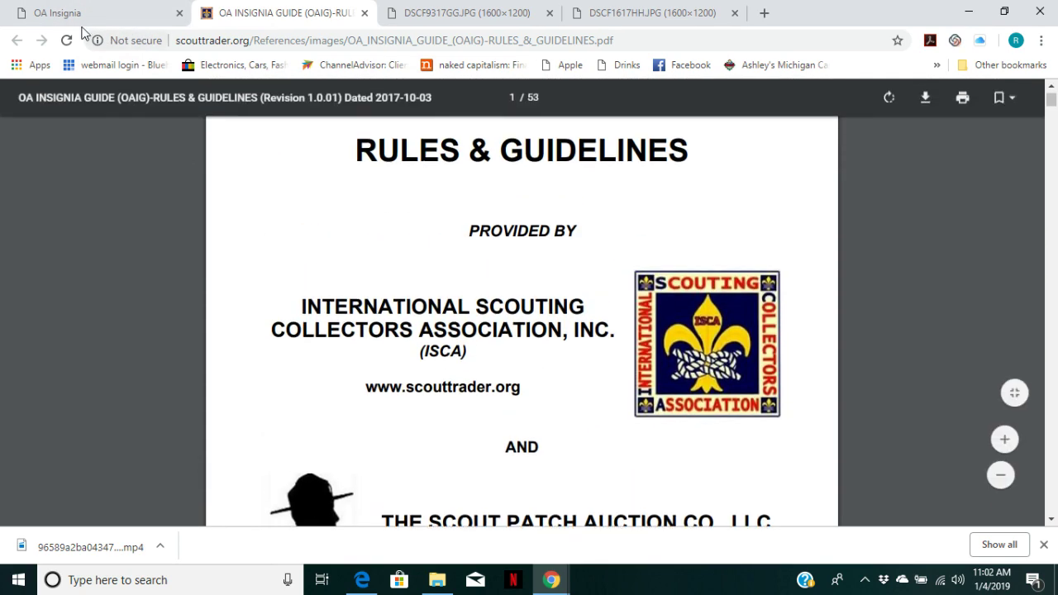
click(77, 21)
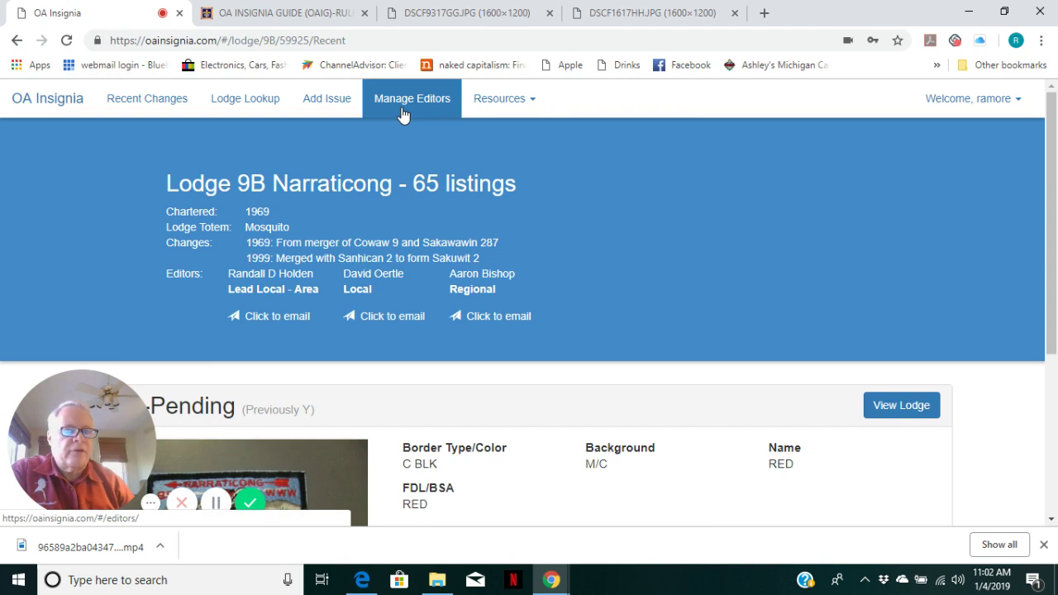
Show the account options and look over the pending Narraticong listing's details and comments section.
click(959, 99)
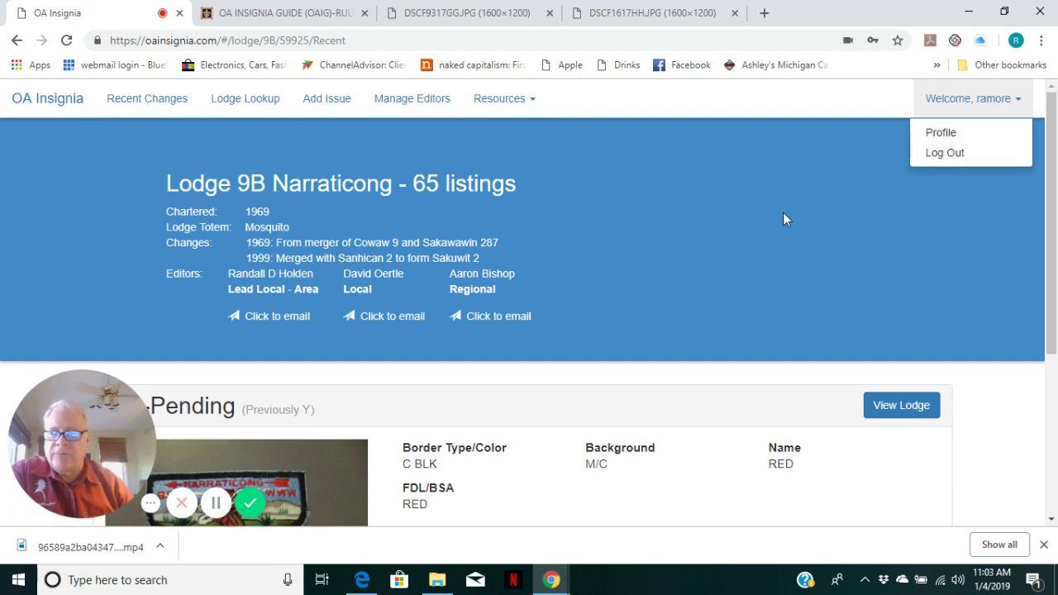
scroll(765, 225, down, 3)
scroll(822, 236, down, 1)
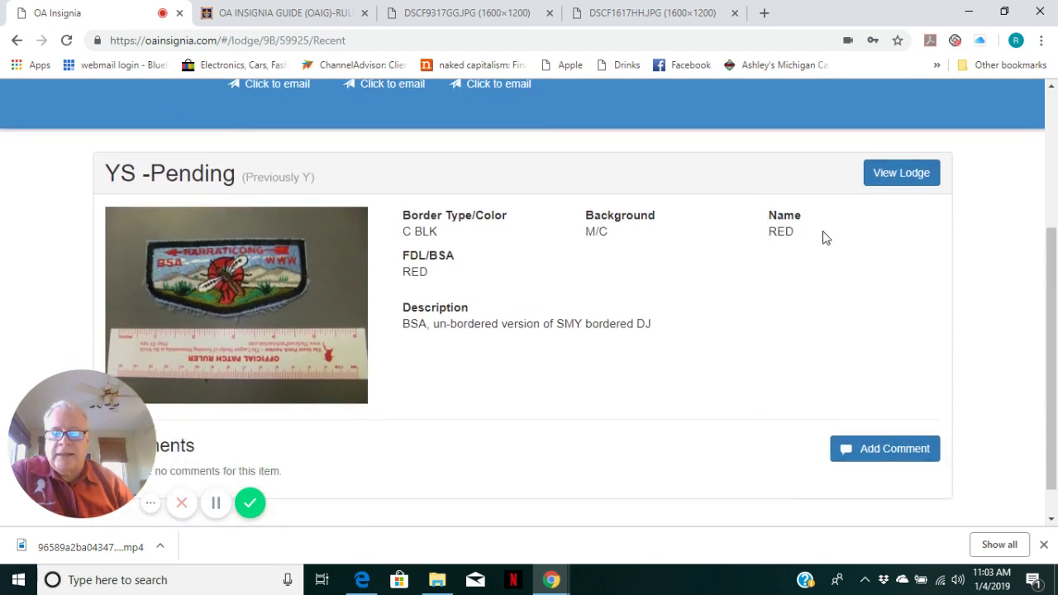
scroll(826, 236, up, 4)
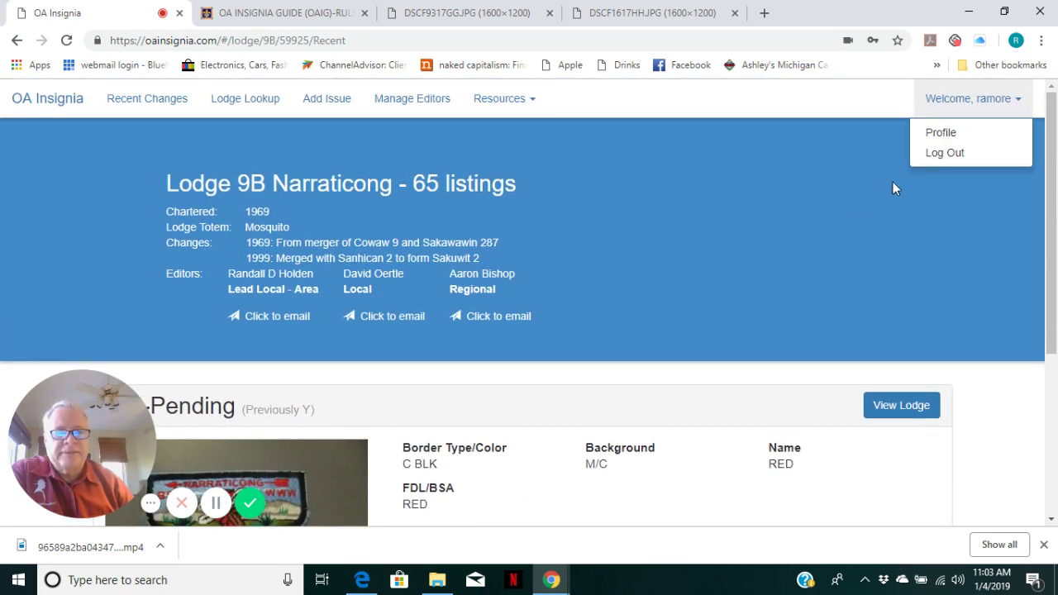